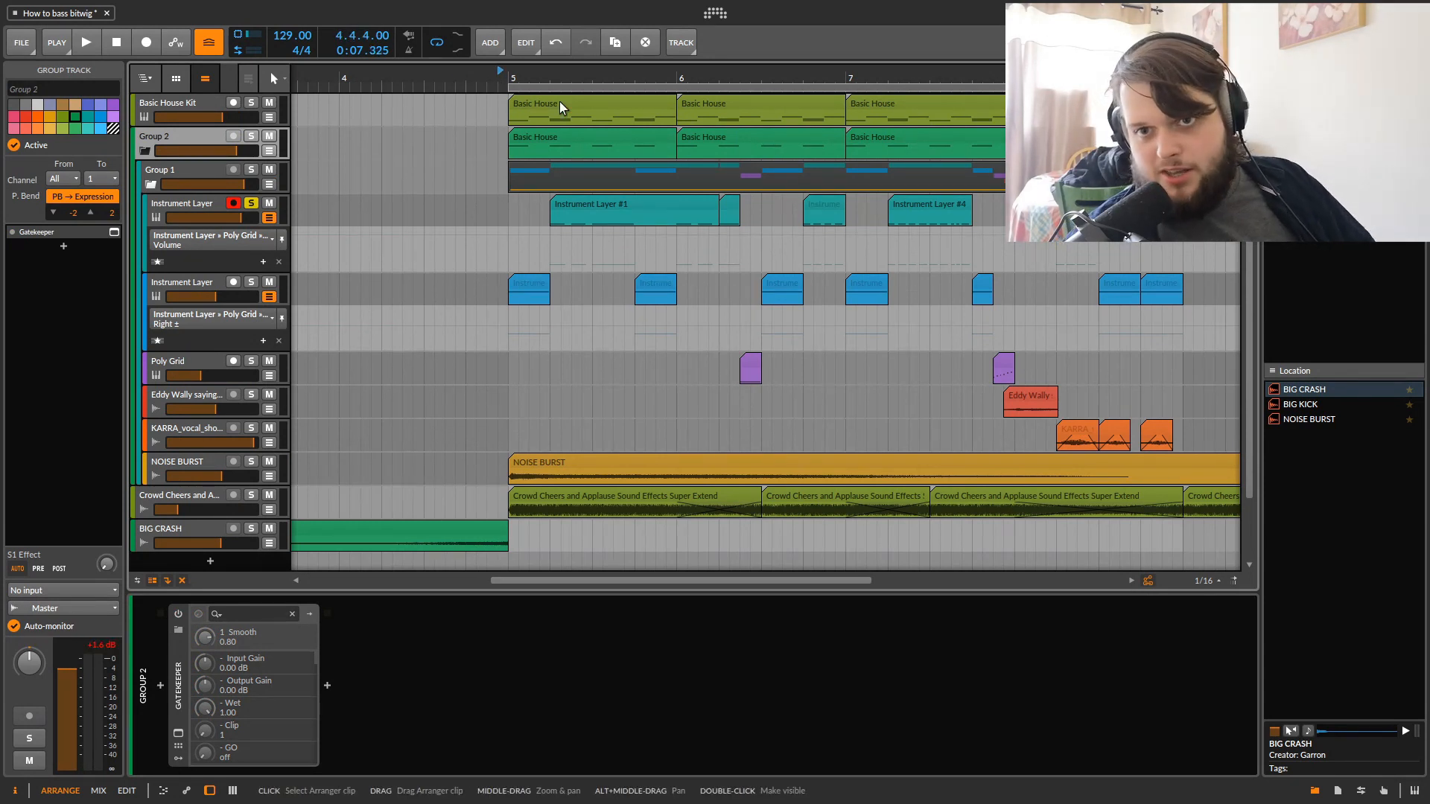
Play the arrangement from bar 5 and take the upper Instrument Layer track out of solo
key("space")
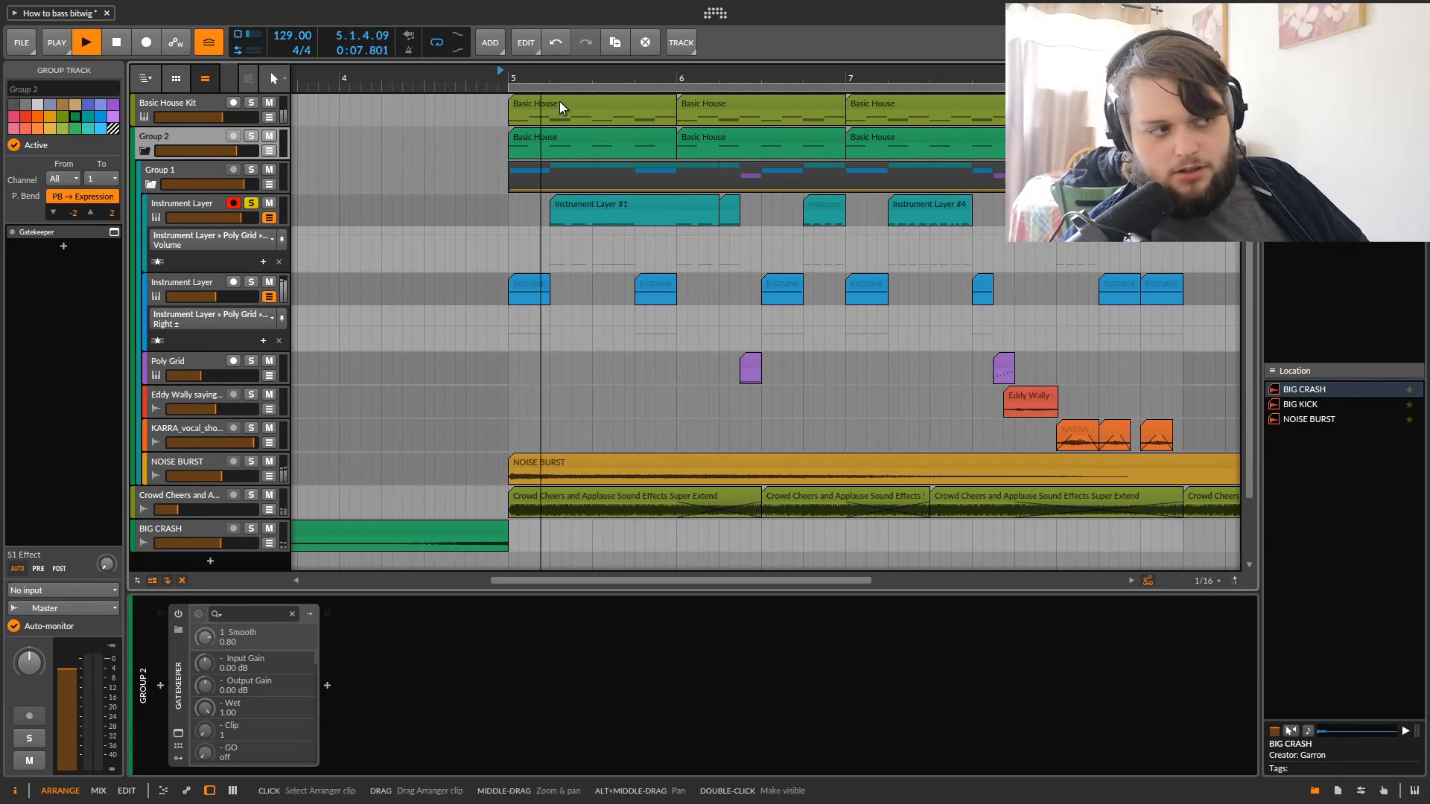
left_click(250, 203)
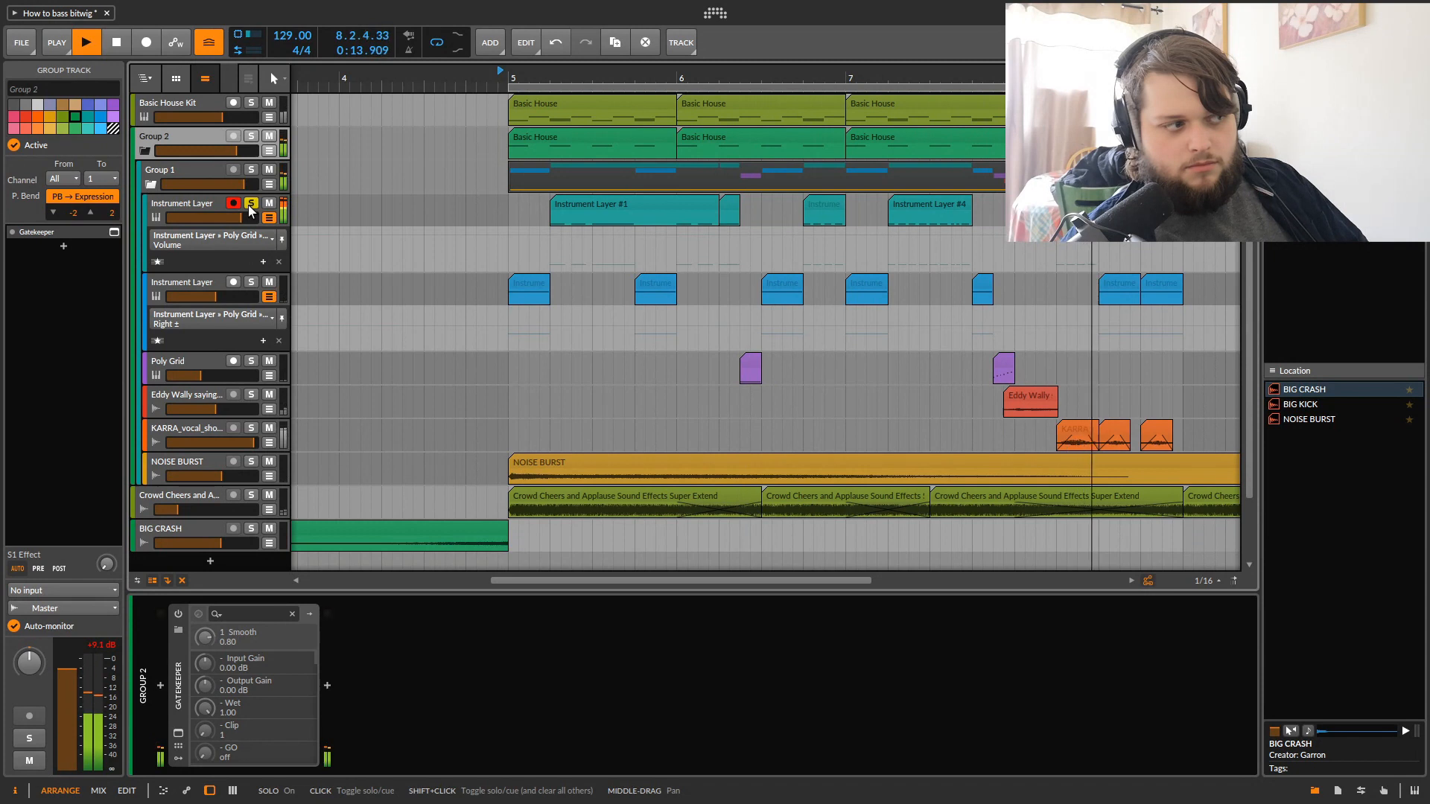
key("space")
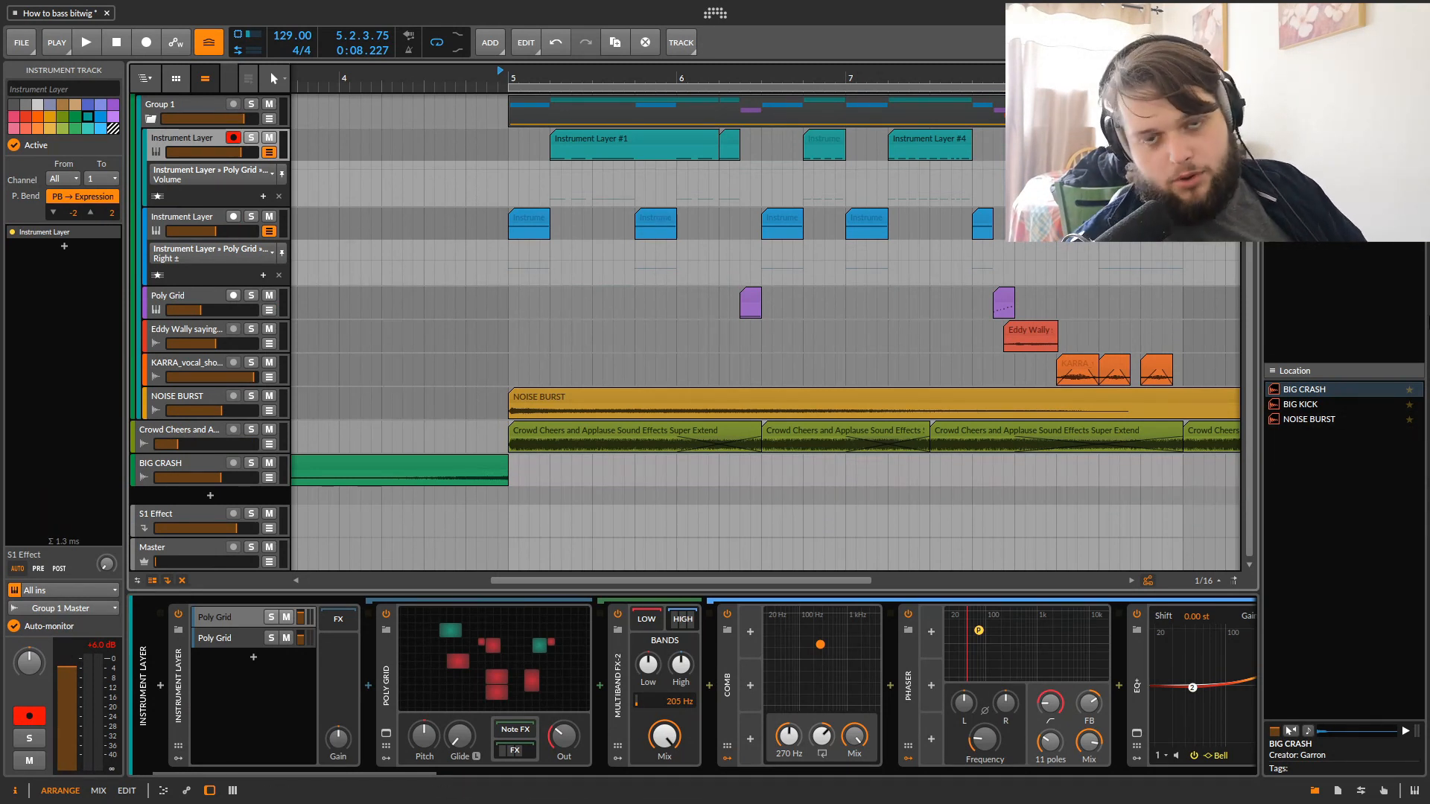
Audition the two Poly Grid layers individually, leave the first one soloed, and open its grid patch
left_click(232, 619)
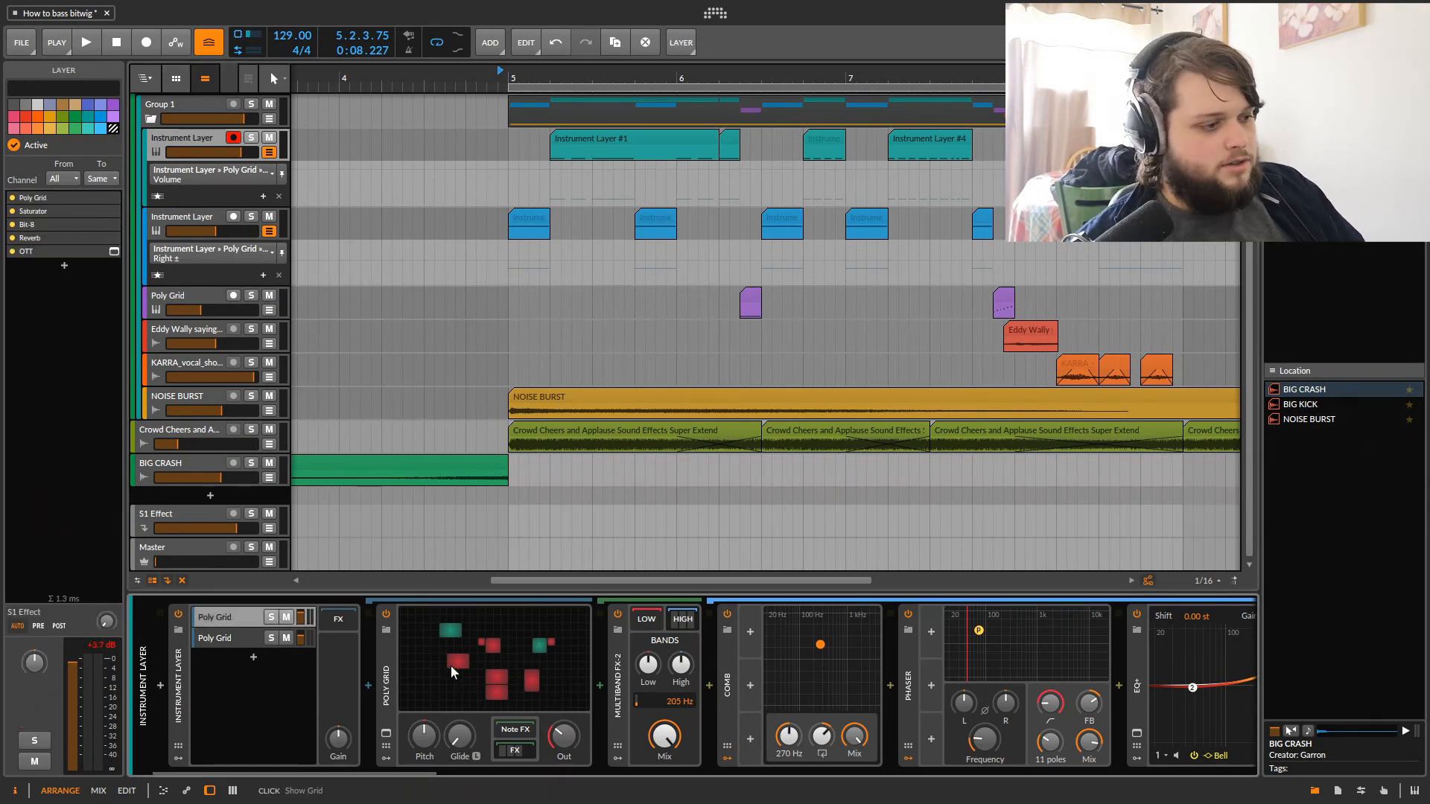
left_click(271, 617)
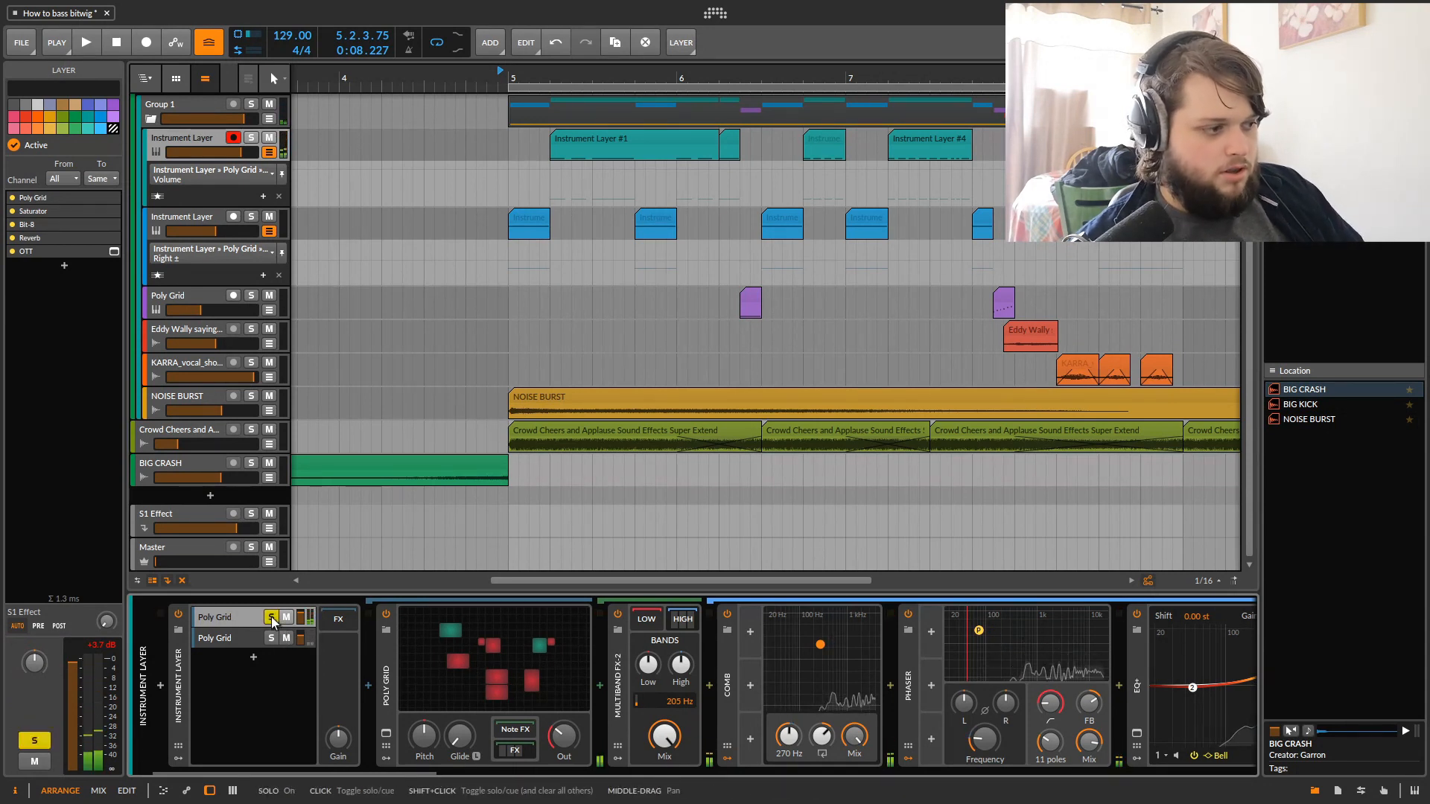
left_click(271, 639)
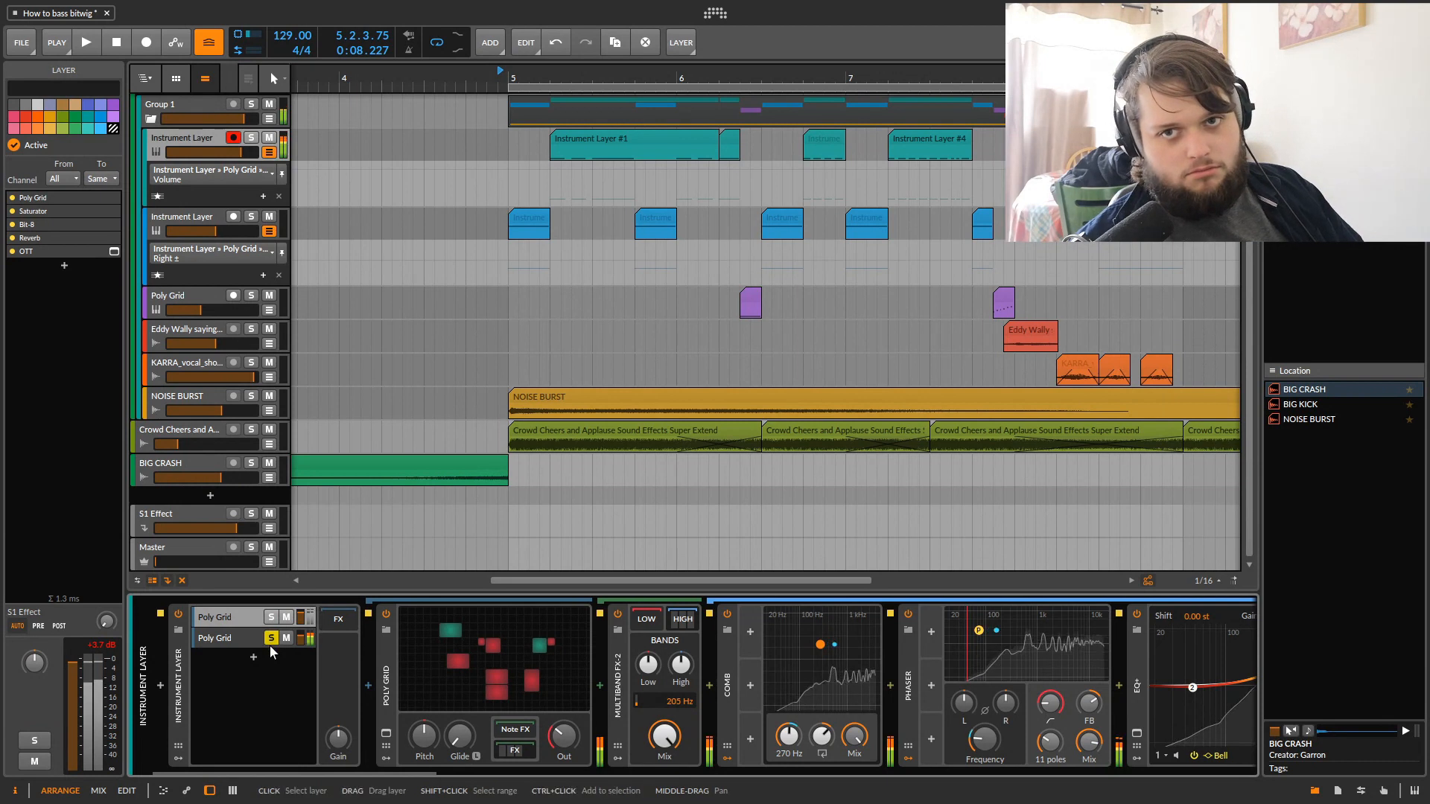
left_click(271, 638)
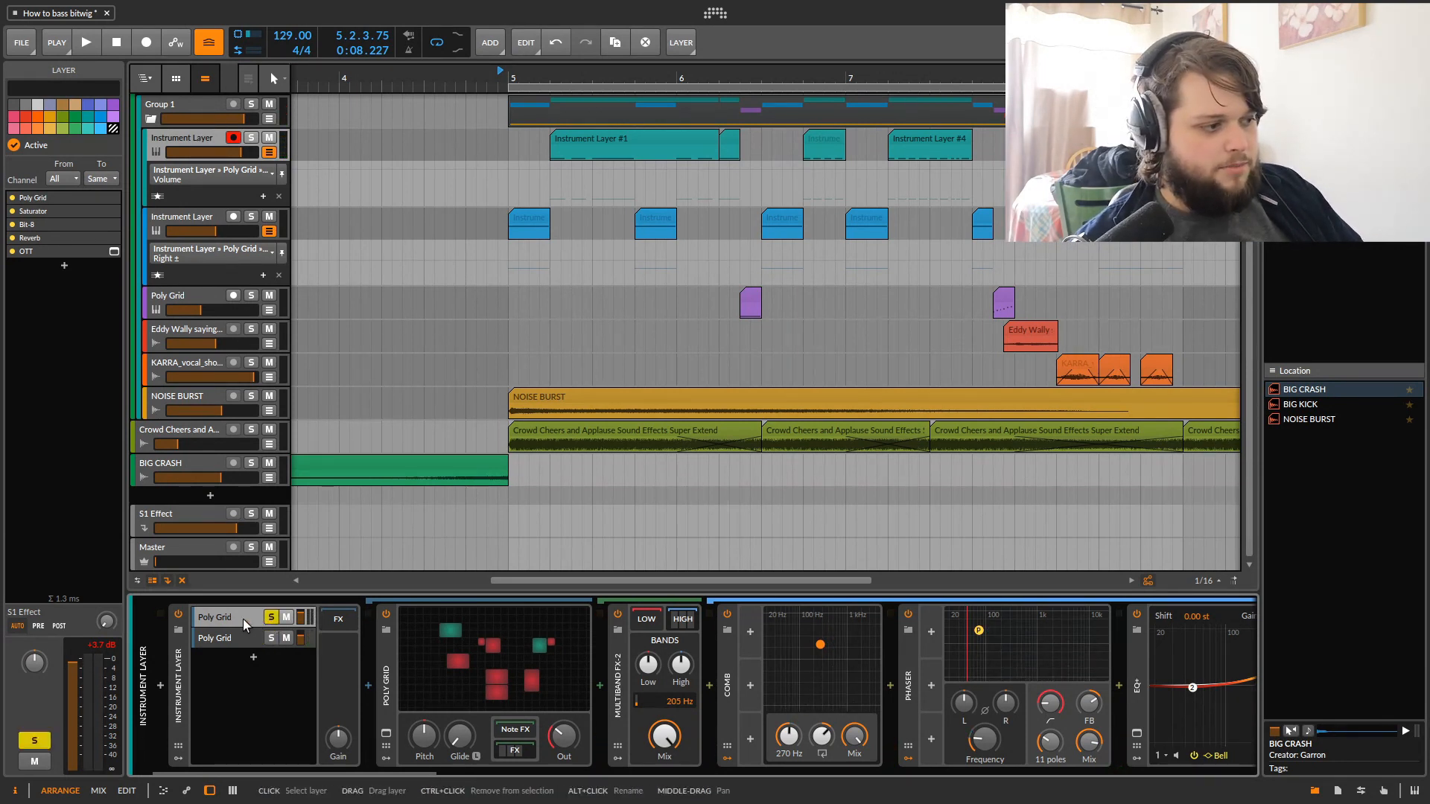
left_click(524, 704)
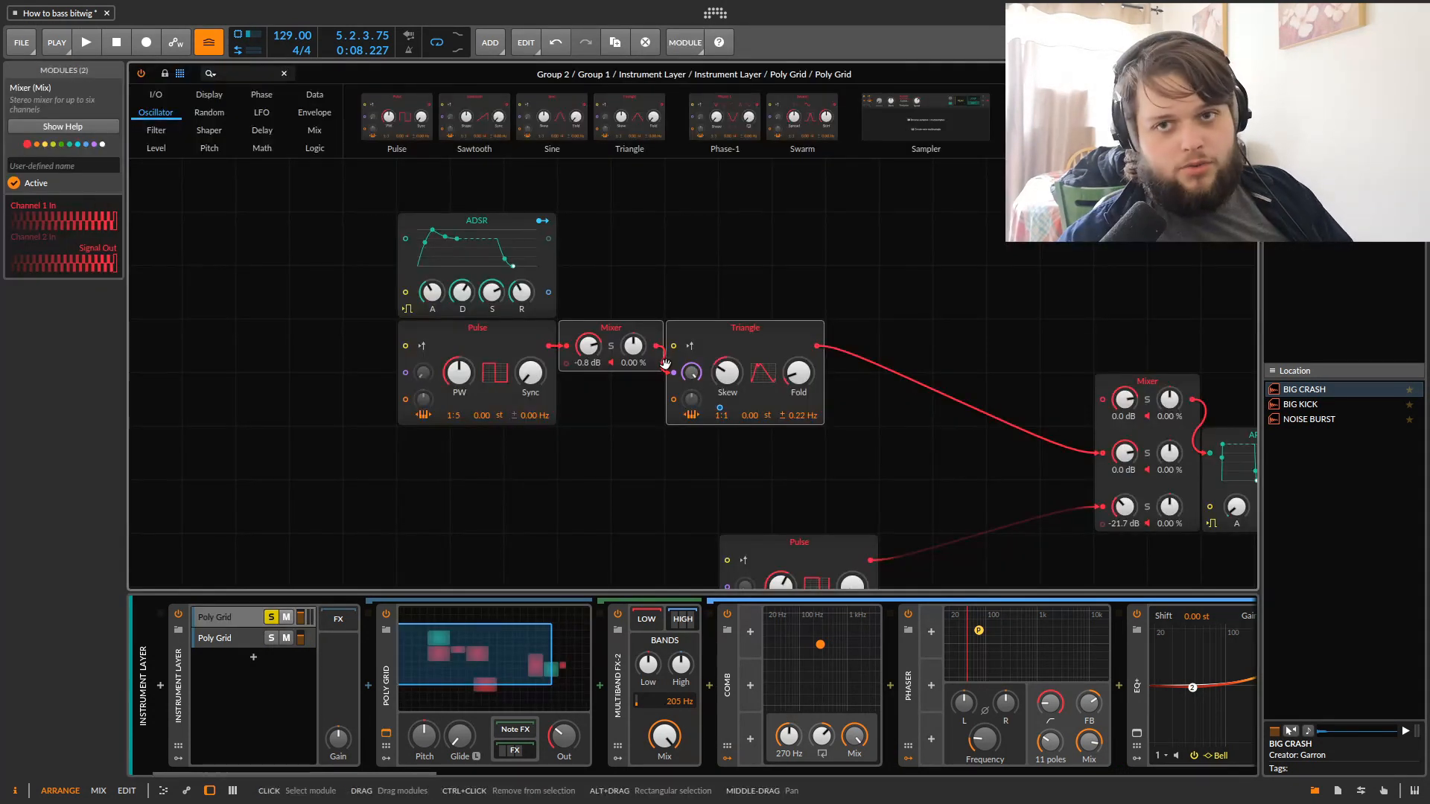
Examine the ADSR envelope's modulation routings, especially its modulation of the Pulse oscillator's pitch offset
left_click(493, 339)
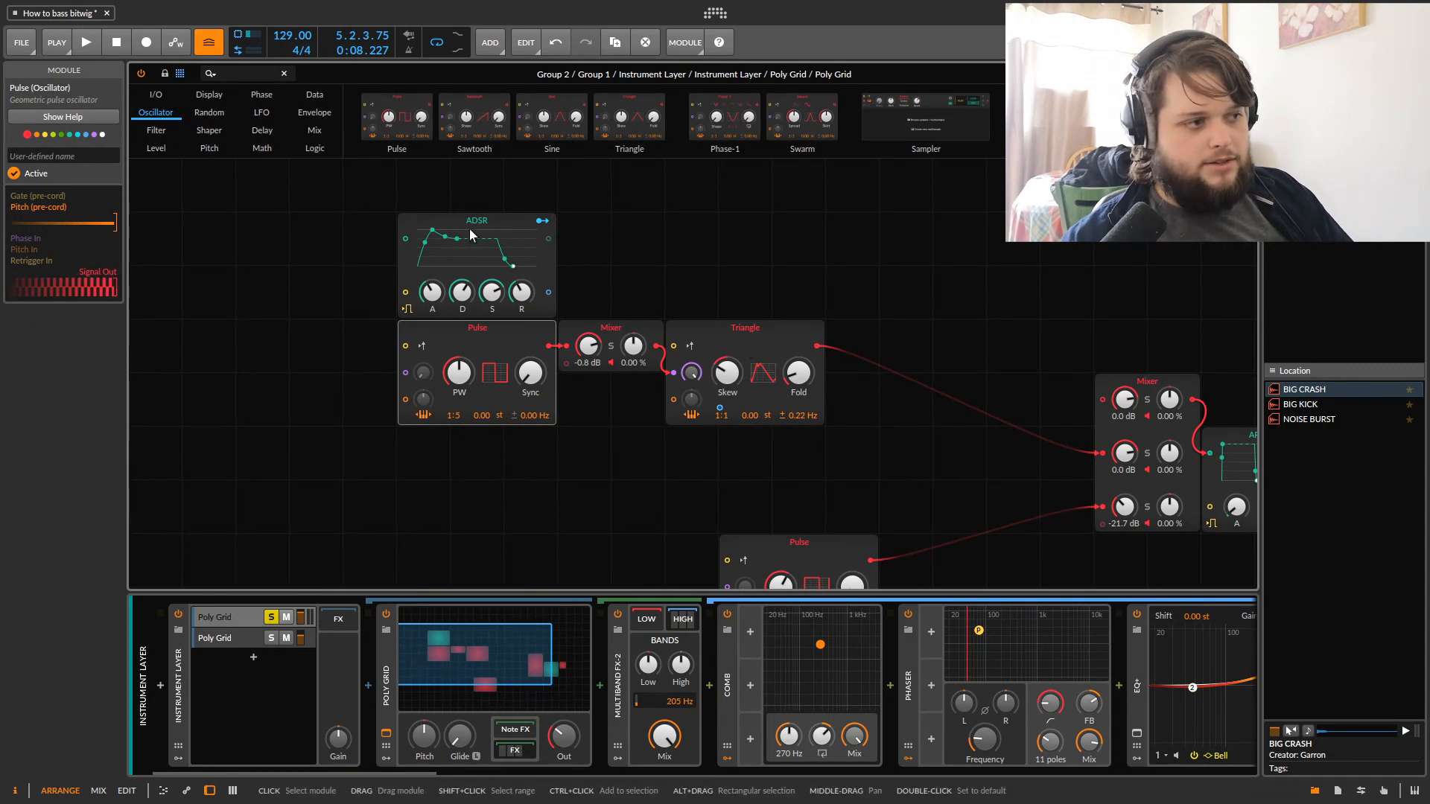
left_click(512, 238)
left_click_drag(512, 238, 357, 307)
left_click(543, 220)
left_click(542, 220)
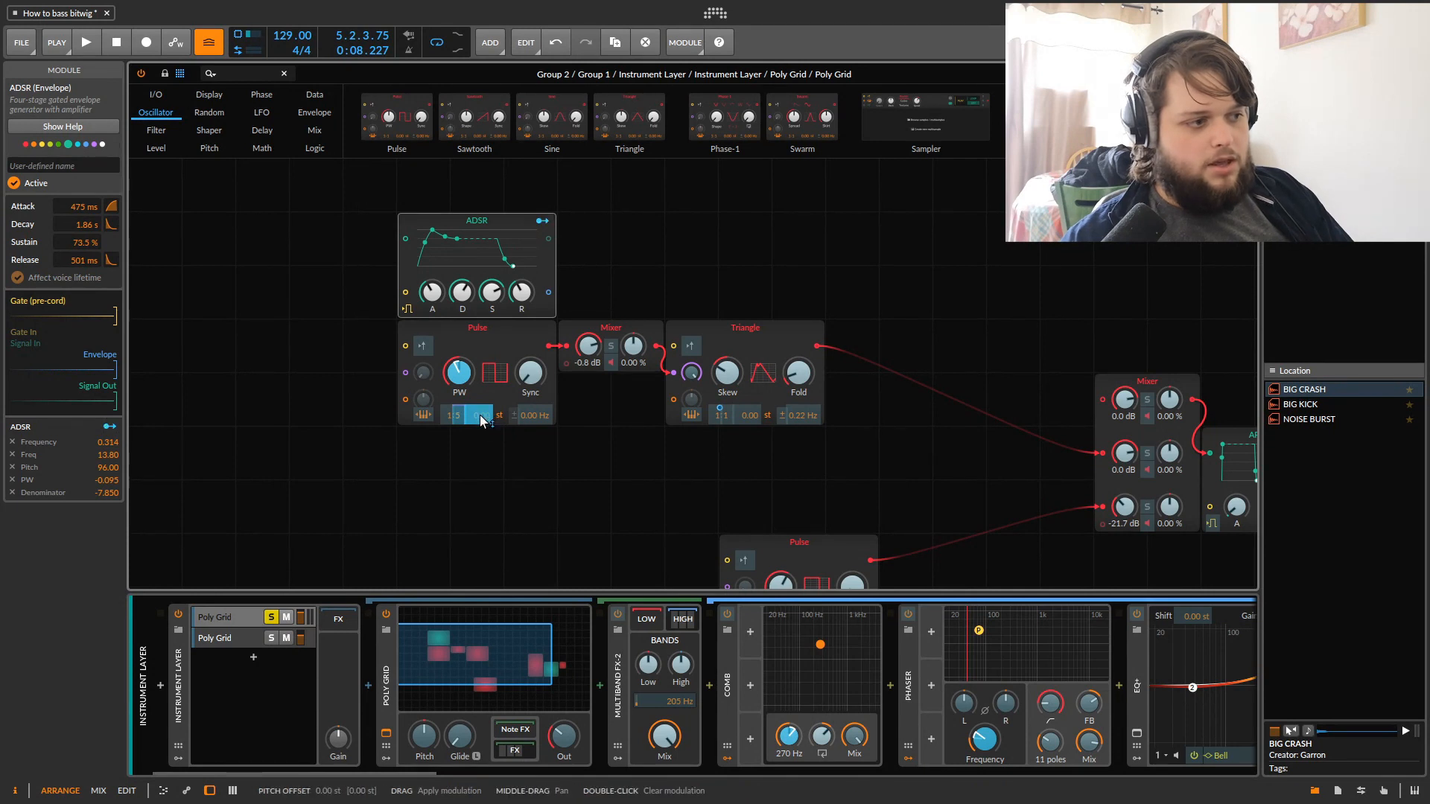
left_click_drag(480, 425, 482, 410)
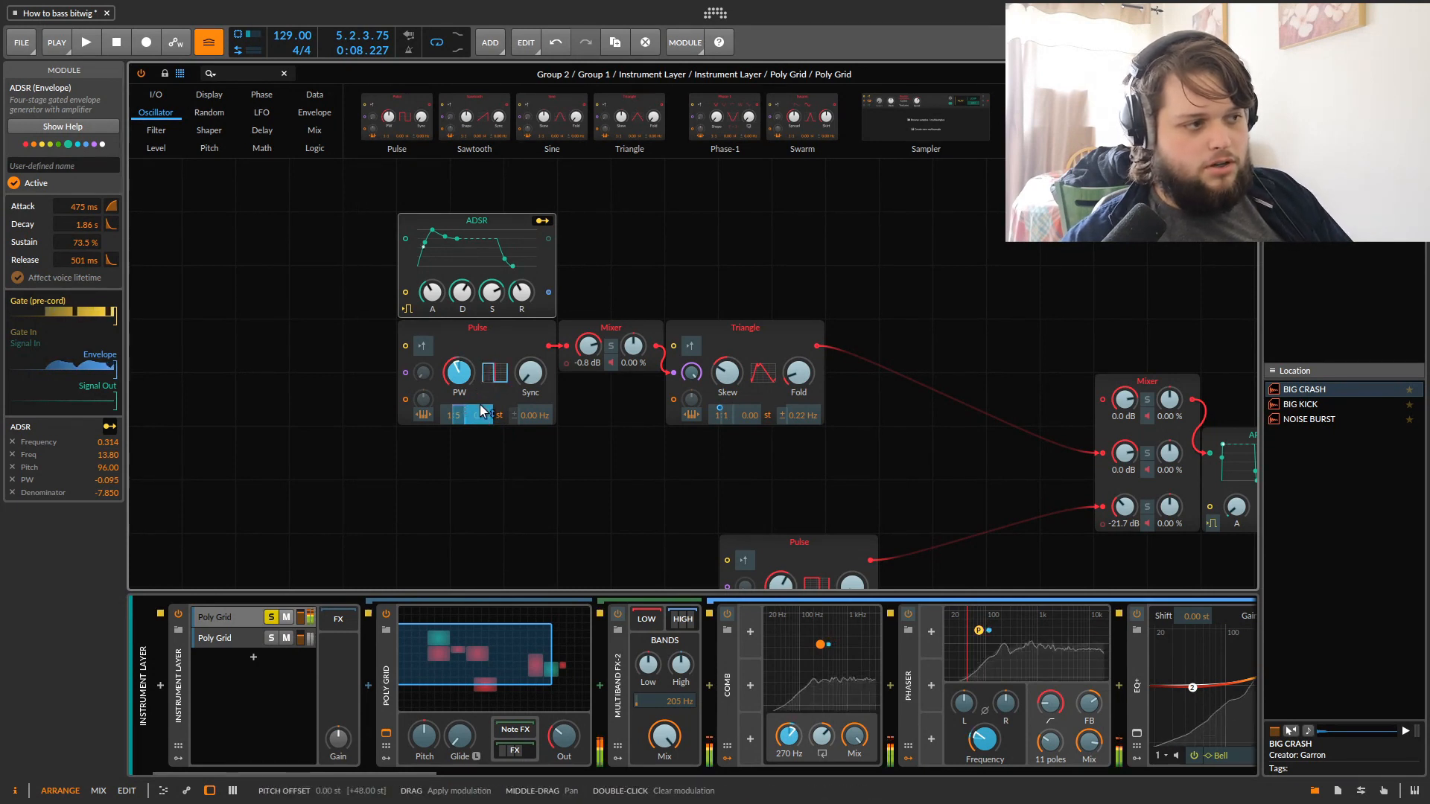
Deactivate the ADSR module to audition the patch without its modulation, and reactivate it
right_click(478, 223)
left_click(537, 274)
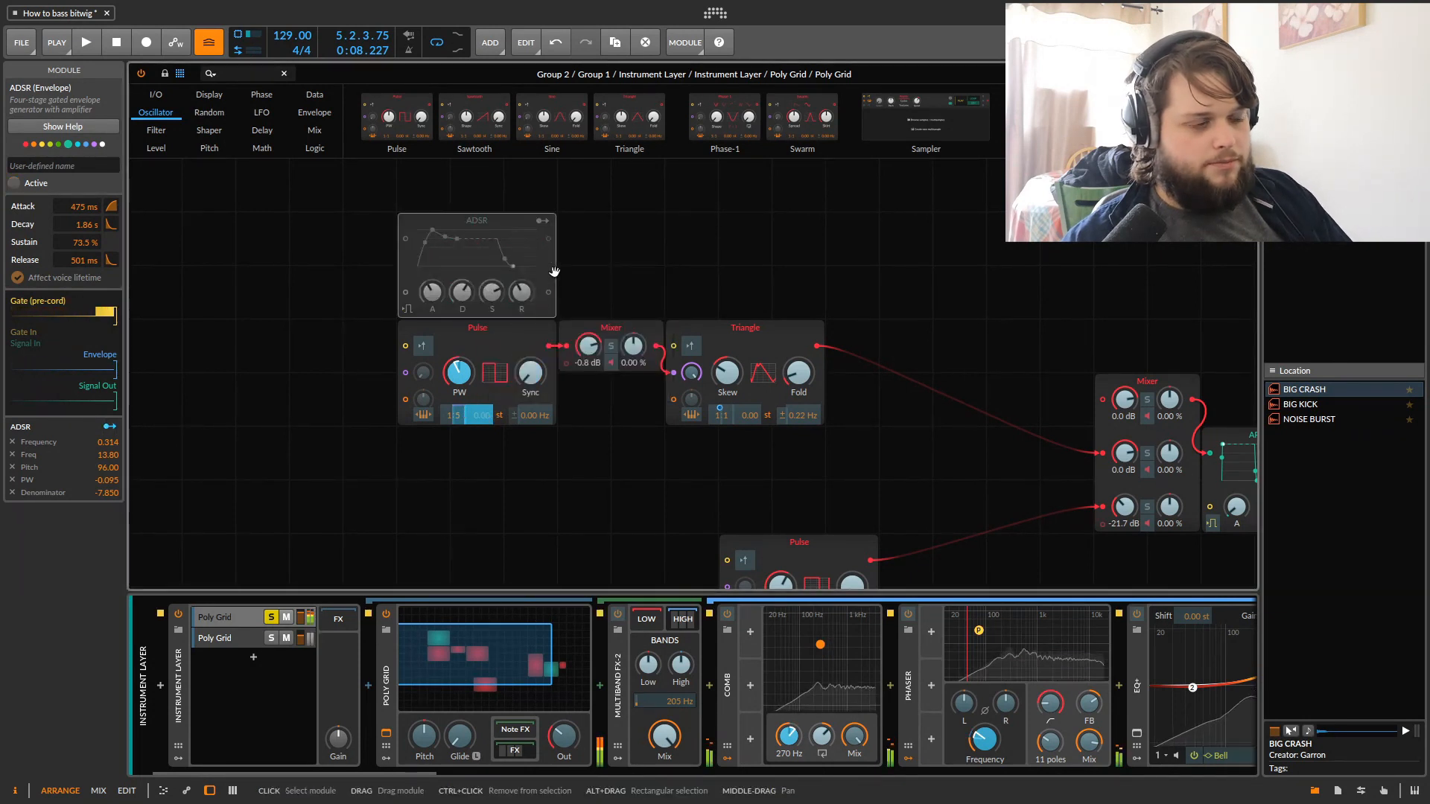
left_click(538, 223)
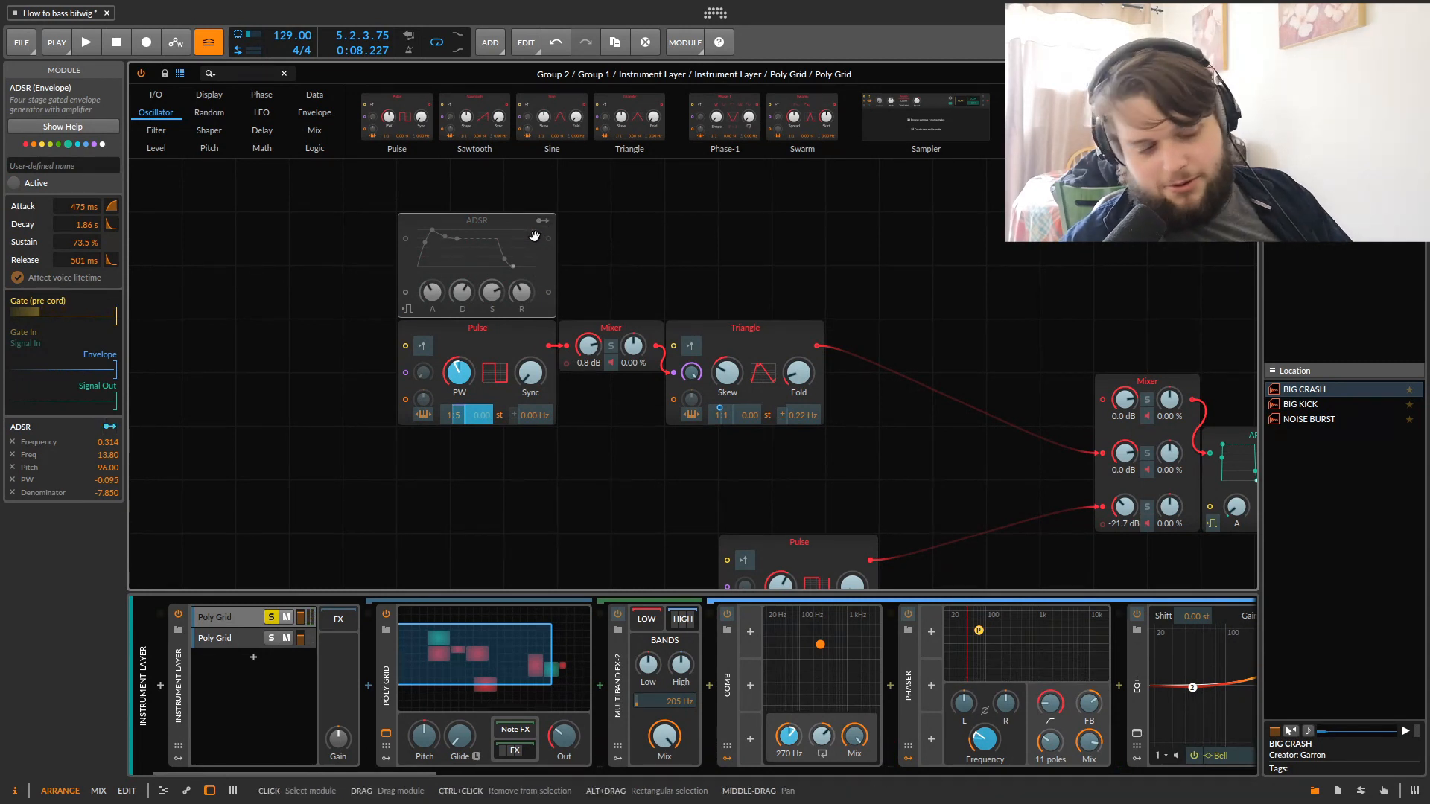
right_click(537, 226)
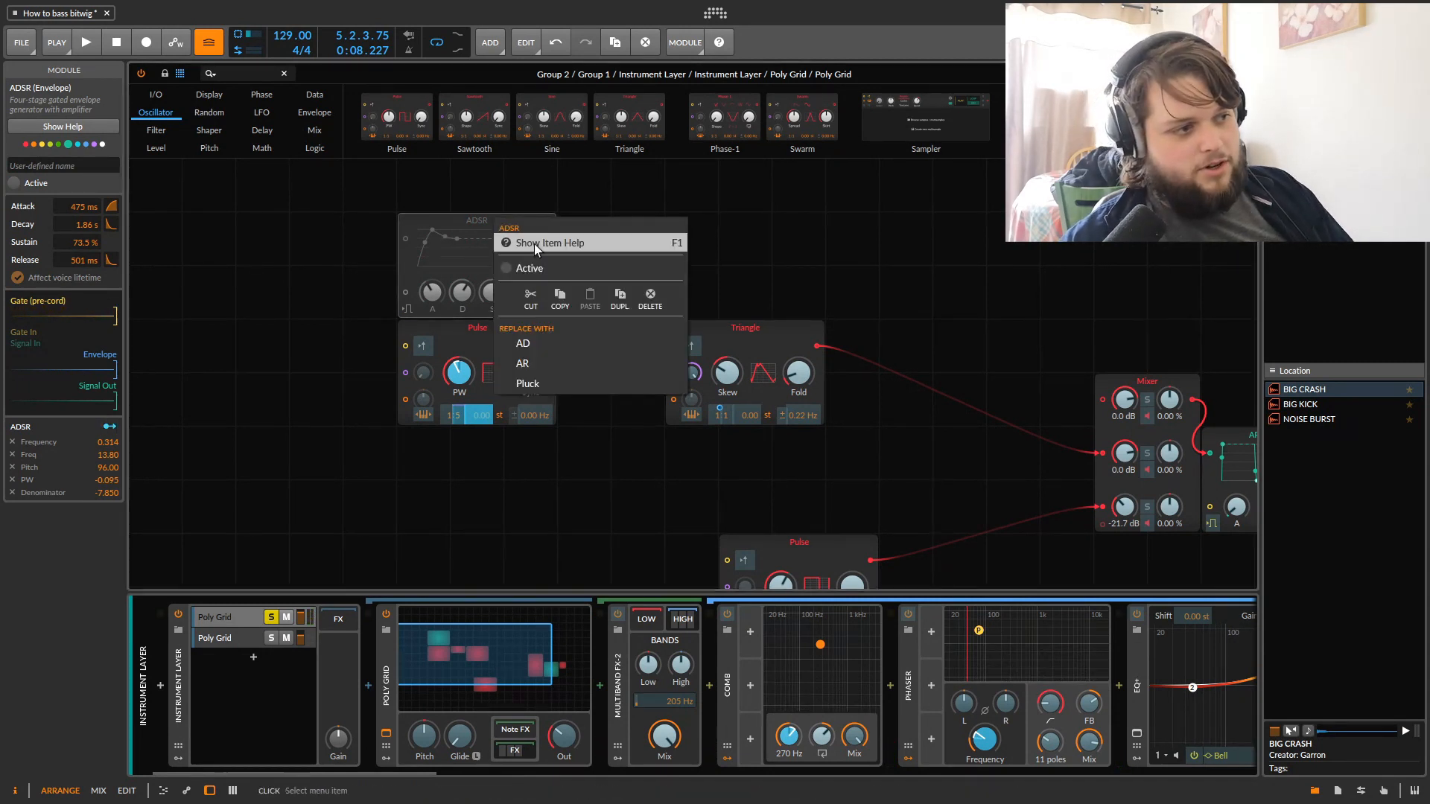
left_click(540, 266)
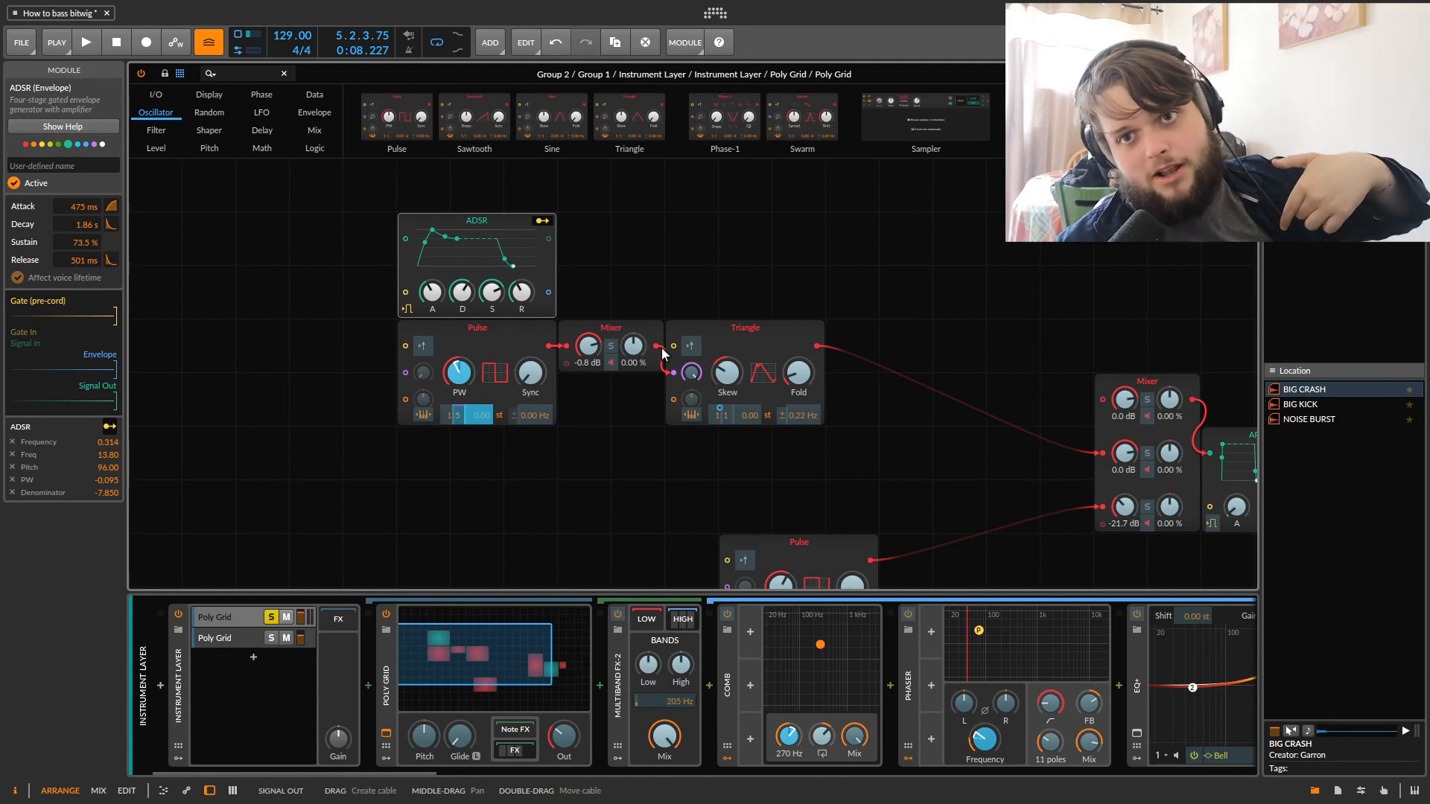
Move the lower Pulse oscillator directly beneath the Triangle oscillator
mouse_move(761, 374)
left_mouse_down()
mouse_move(809, 372)
mouse_move(761, 320)
mouse_move(772, 372)
left_mouse_up()
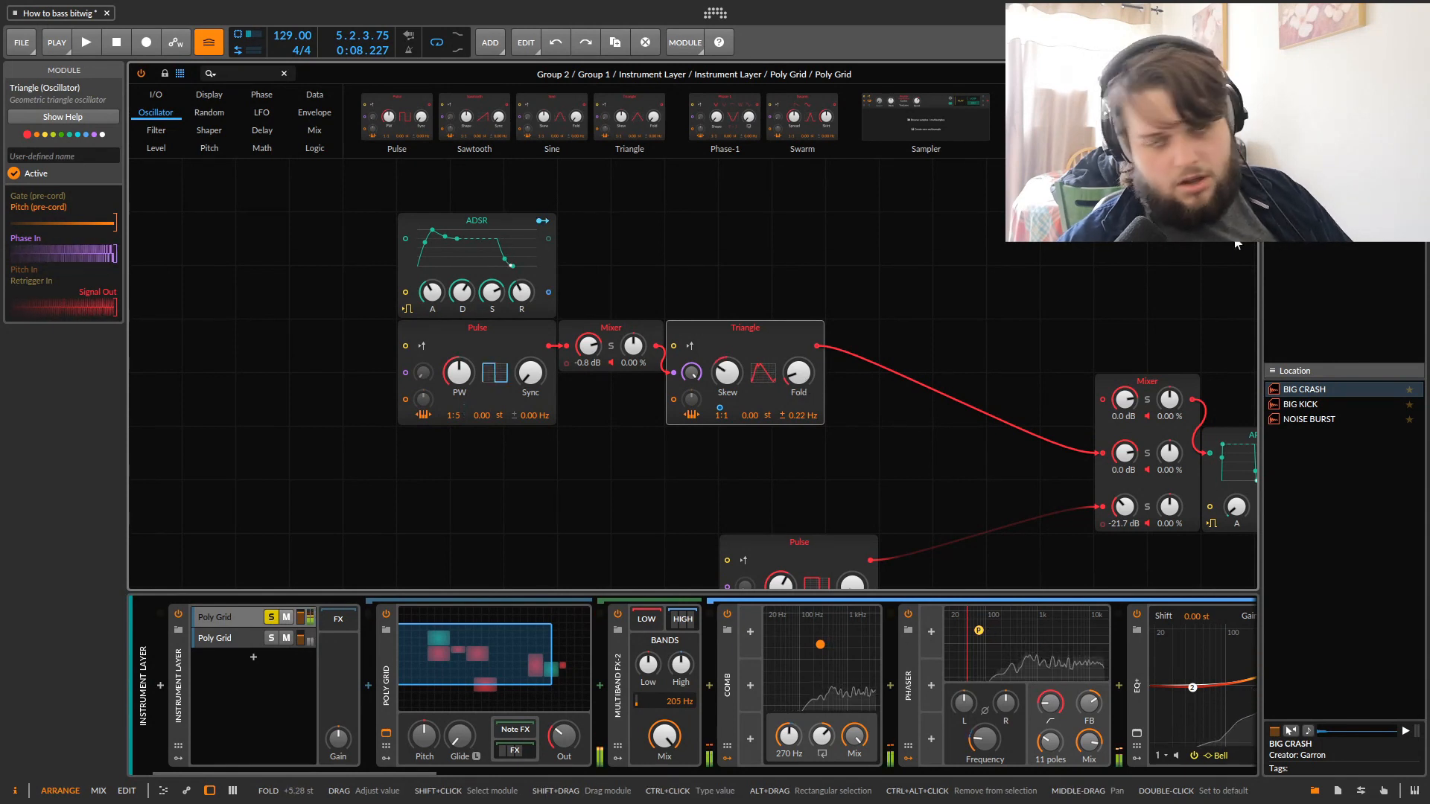
scroll(1186, 268, "down", 1)
scroll(1186, 268, "up", 1)
left_click_drag(907, 223, 910, 274)
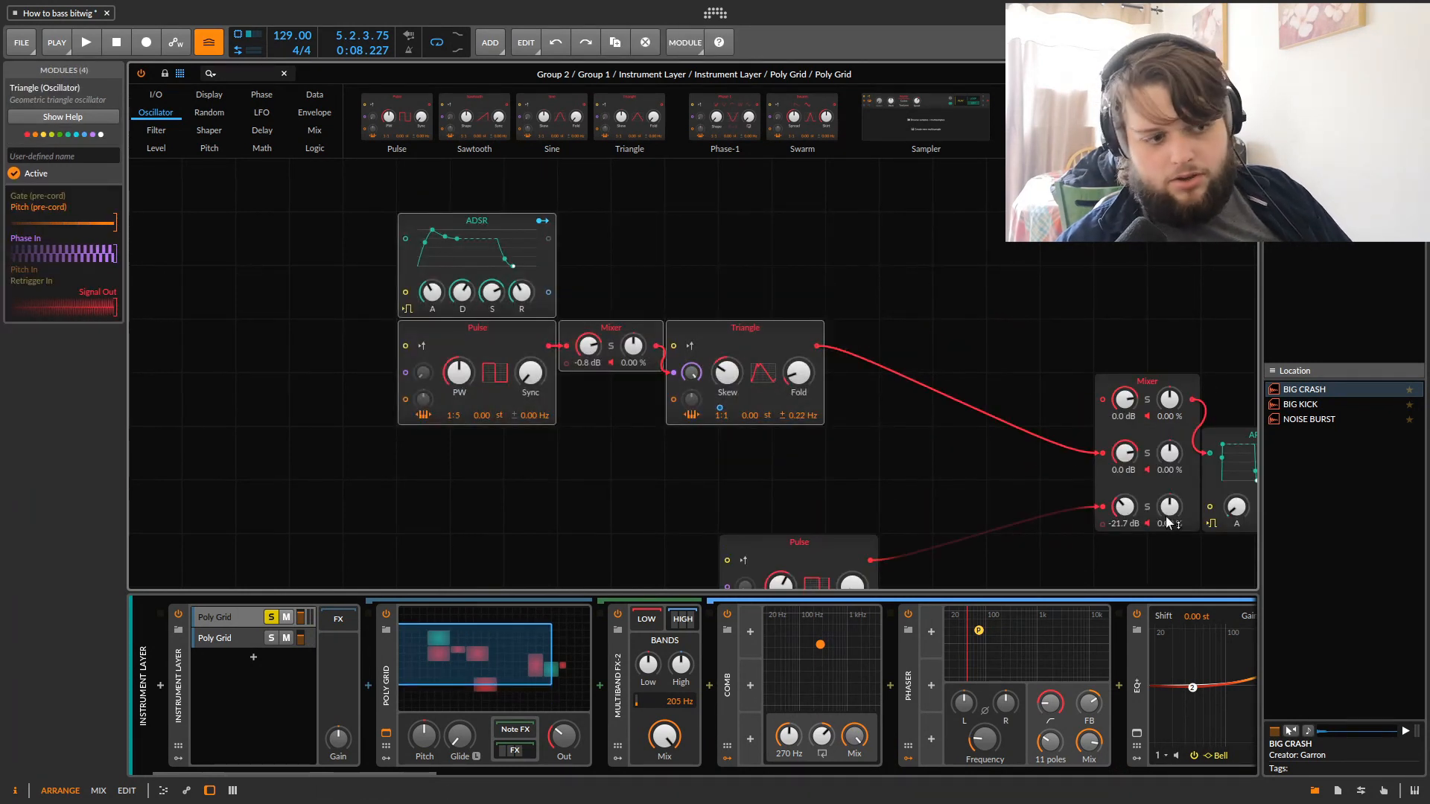
scroll(1052, 500, "down", 1)
left_click_drag(781, 503, 728, 396)
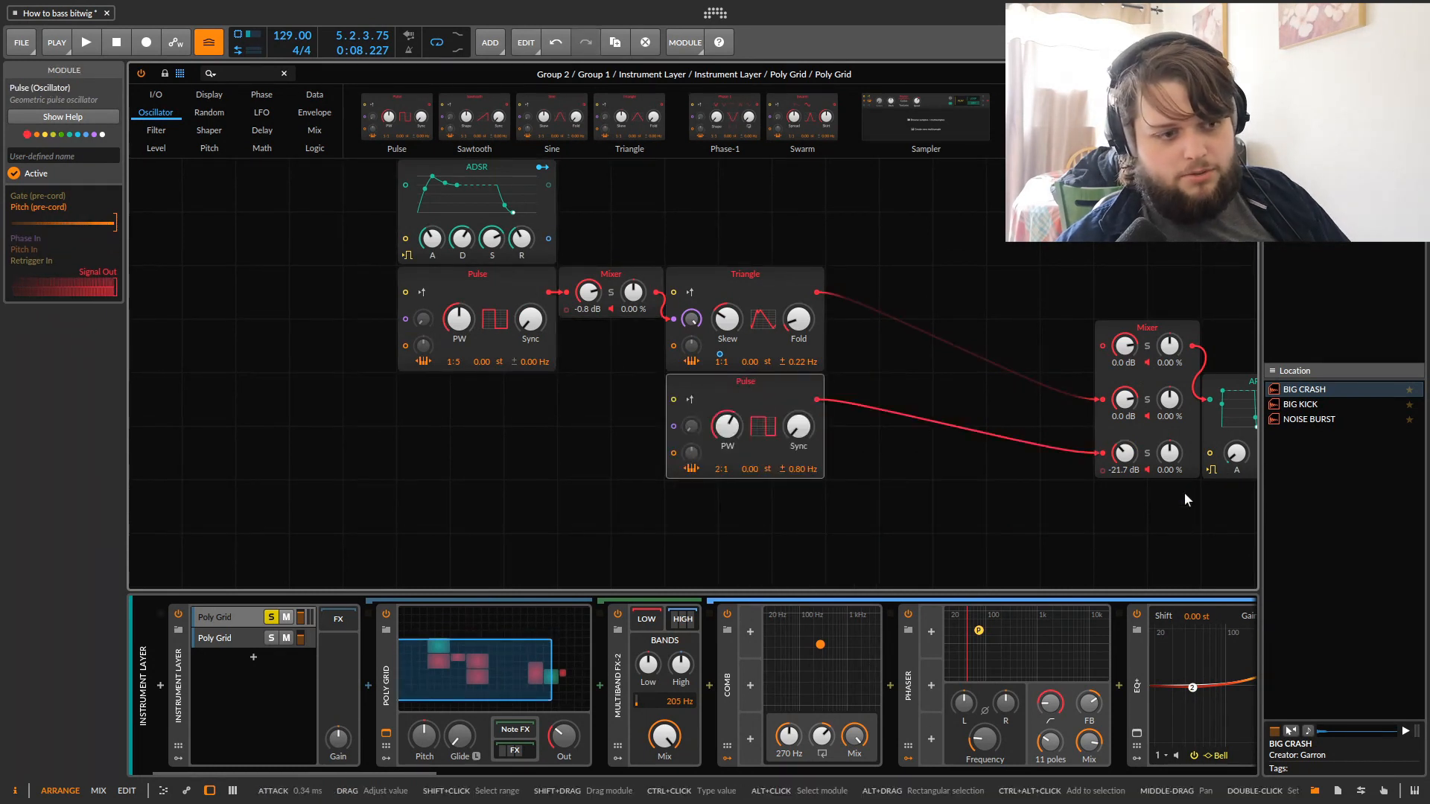
Toggle and solo the output mixer's third channel to audition the lower Pulse oscillator, and clear the solo
left_click(1148, 469)
left_click(1147, 469)
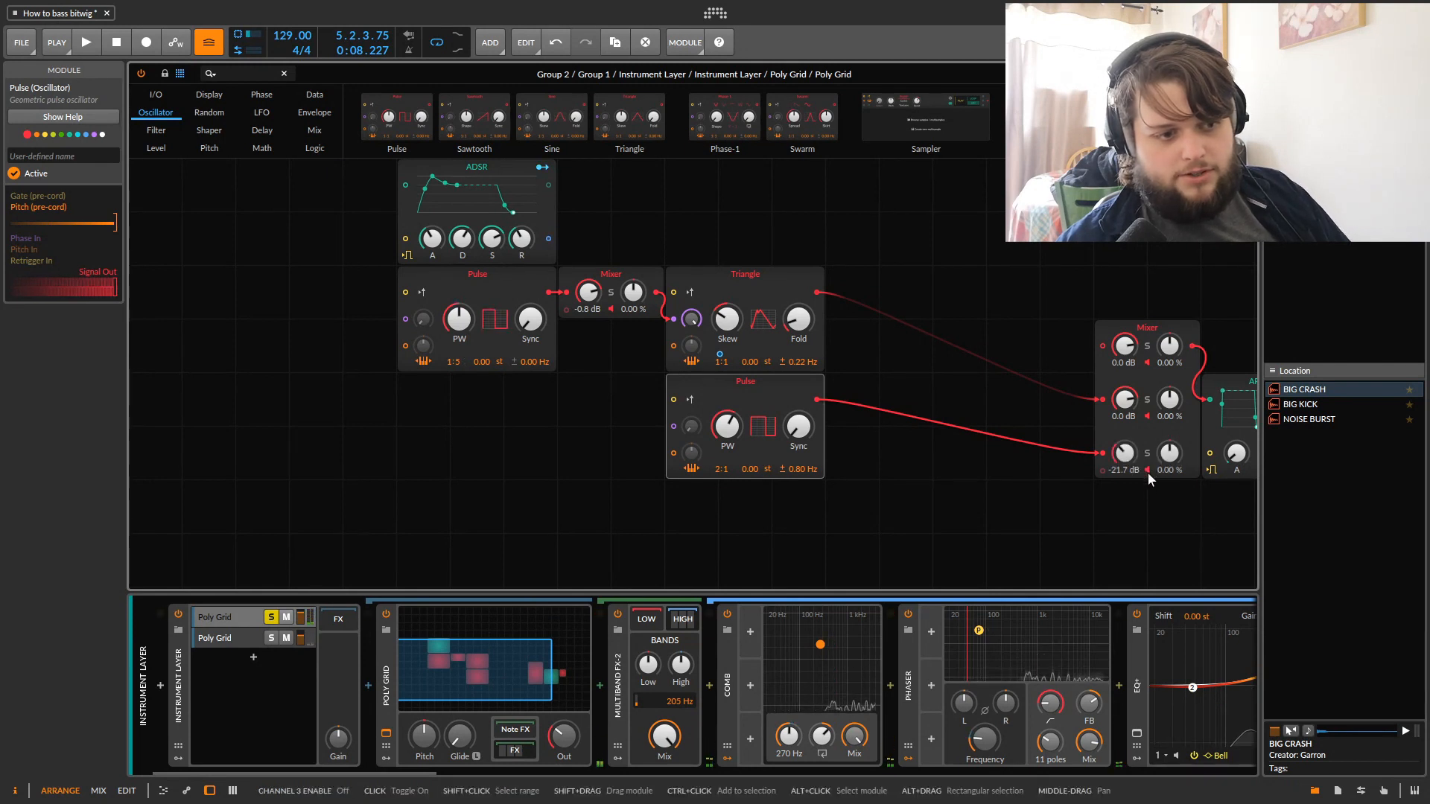
left_click(1144, 471)
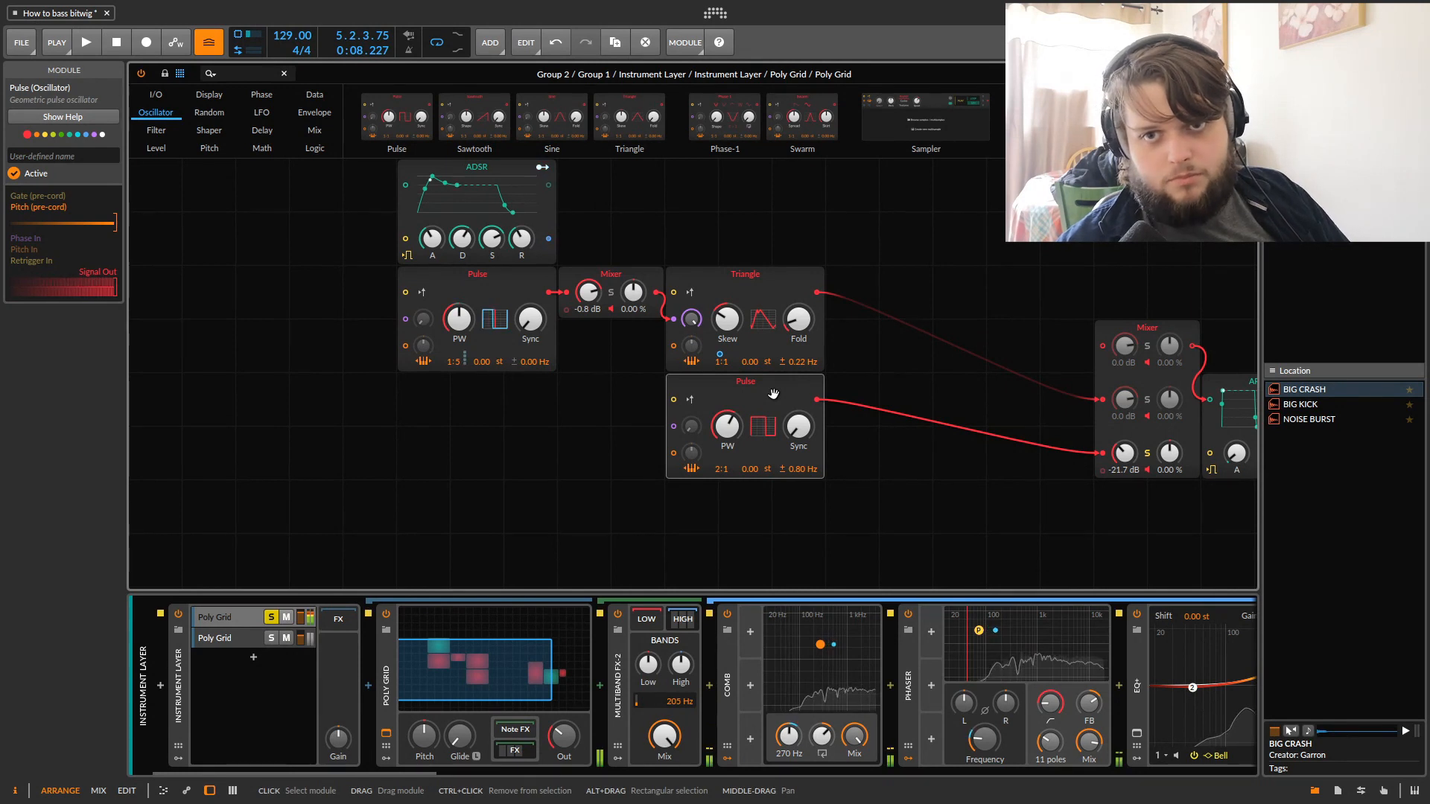
left_click(1147, 454)
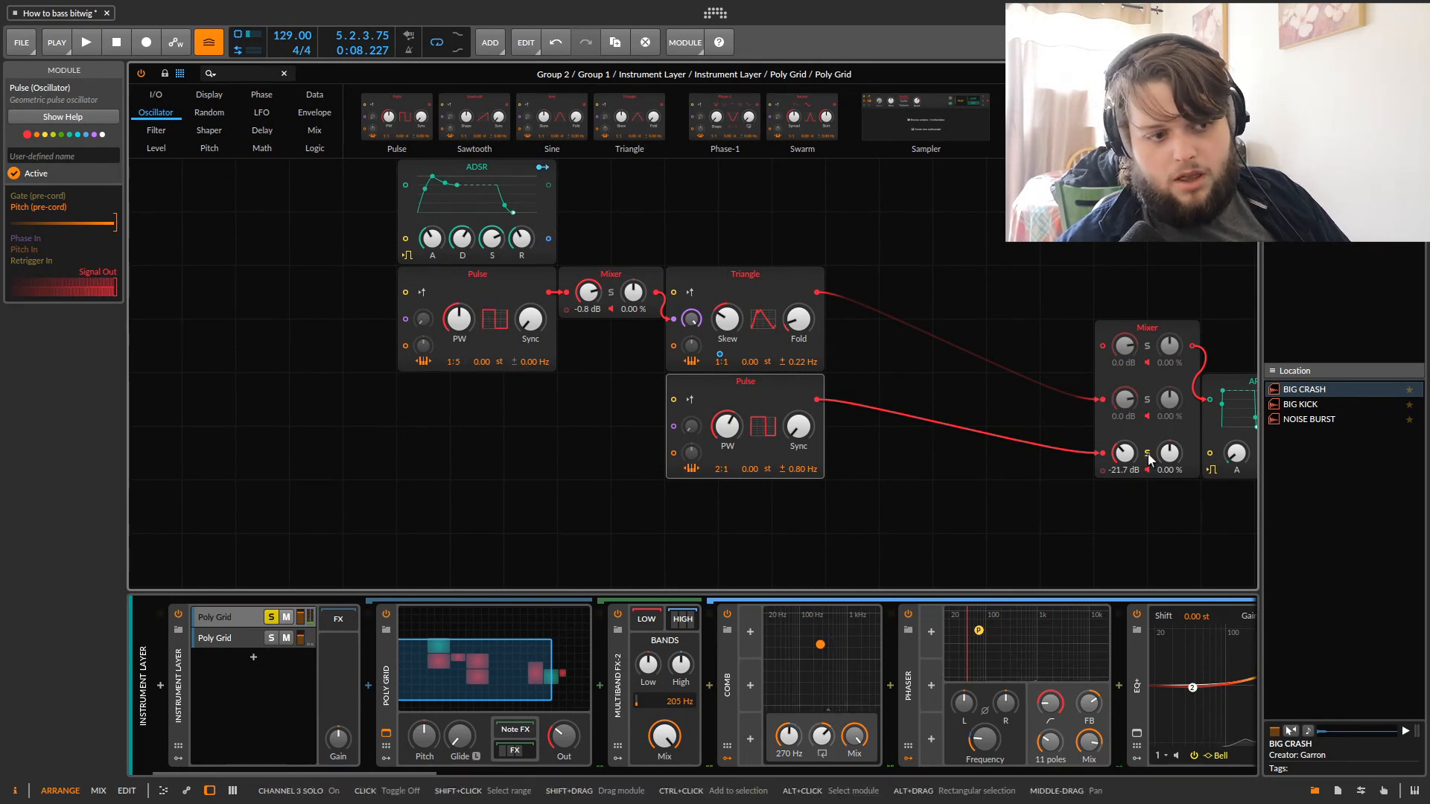
left_click(1147, 453)
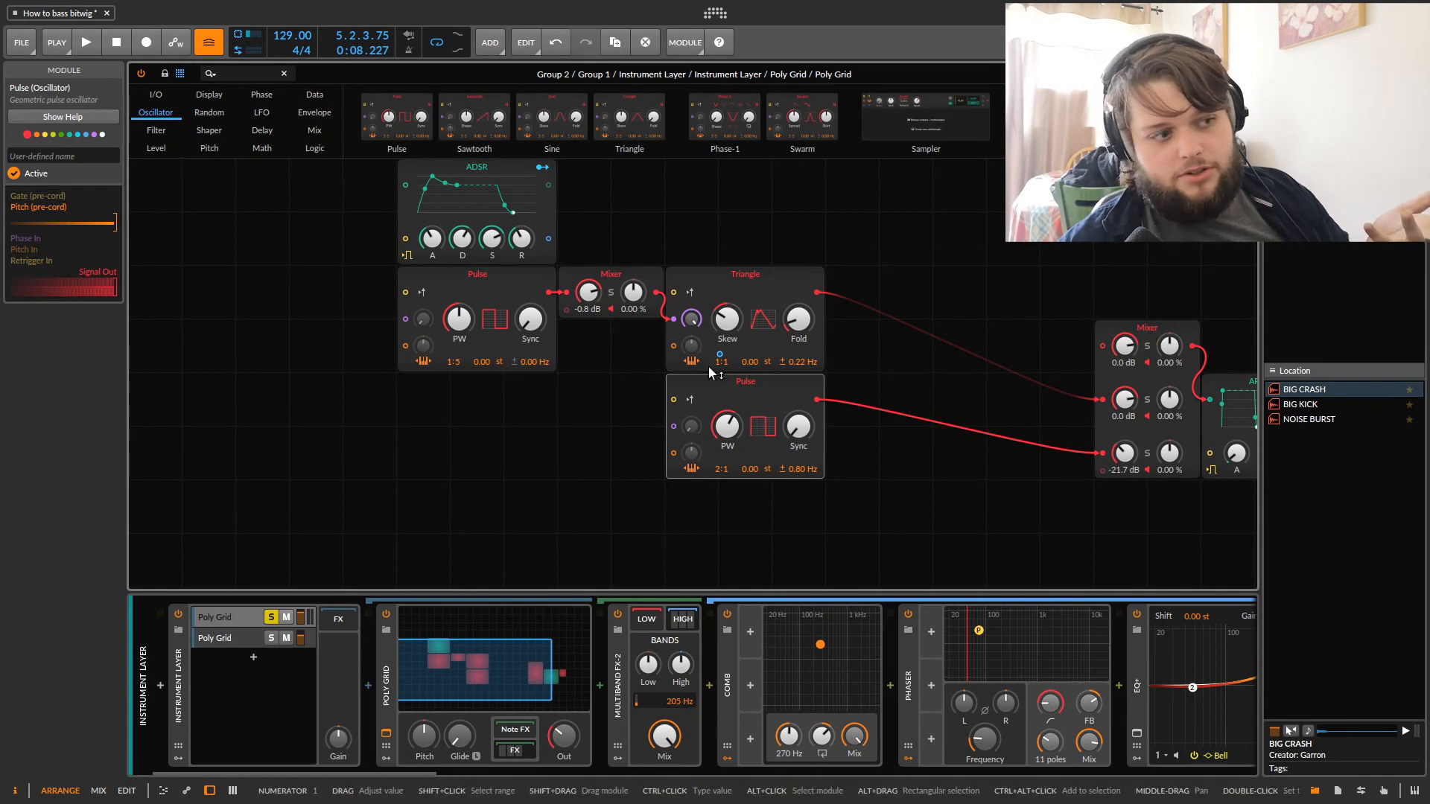
Audition the Triangle oscillator at frequency ratios 3:1, 2:1, 12:1 and 11:1, and return it to 1:1
left_click_drag(719, 362, 719, 341)
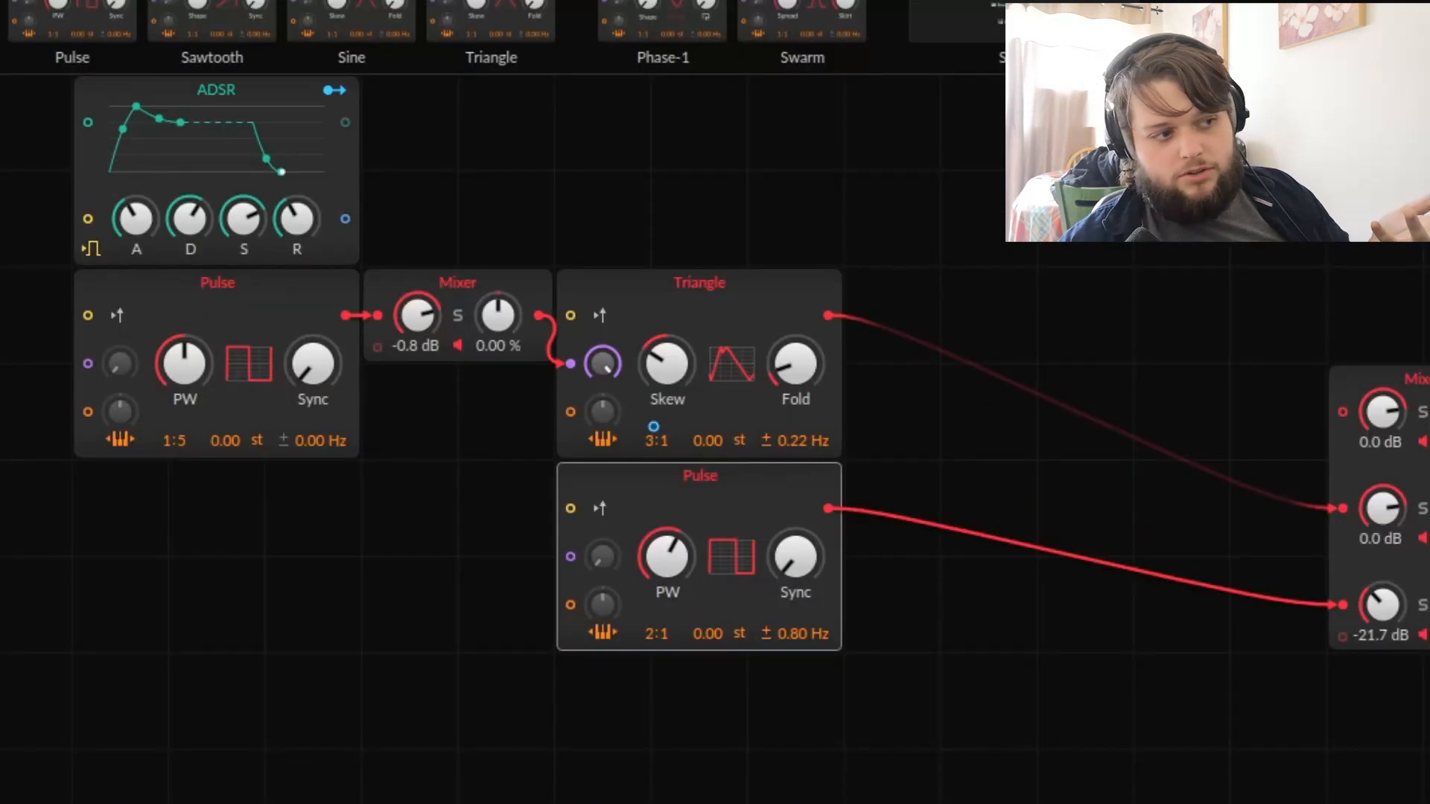
left_click_drag(656, 440, 656, 461)
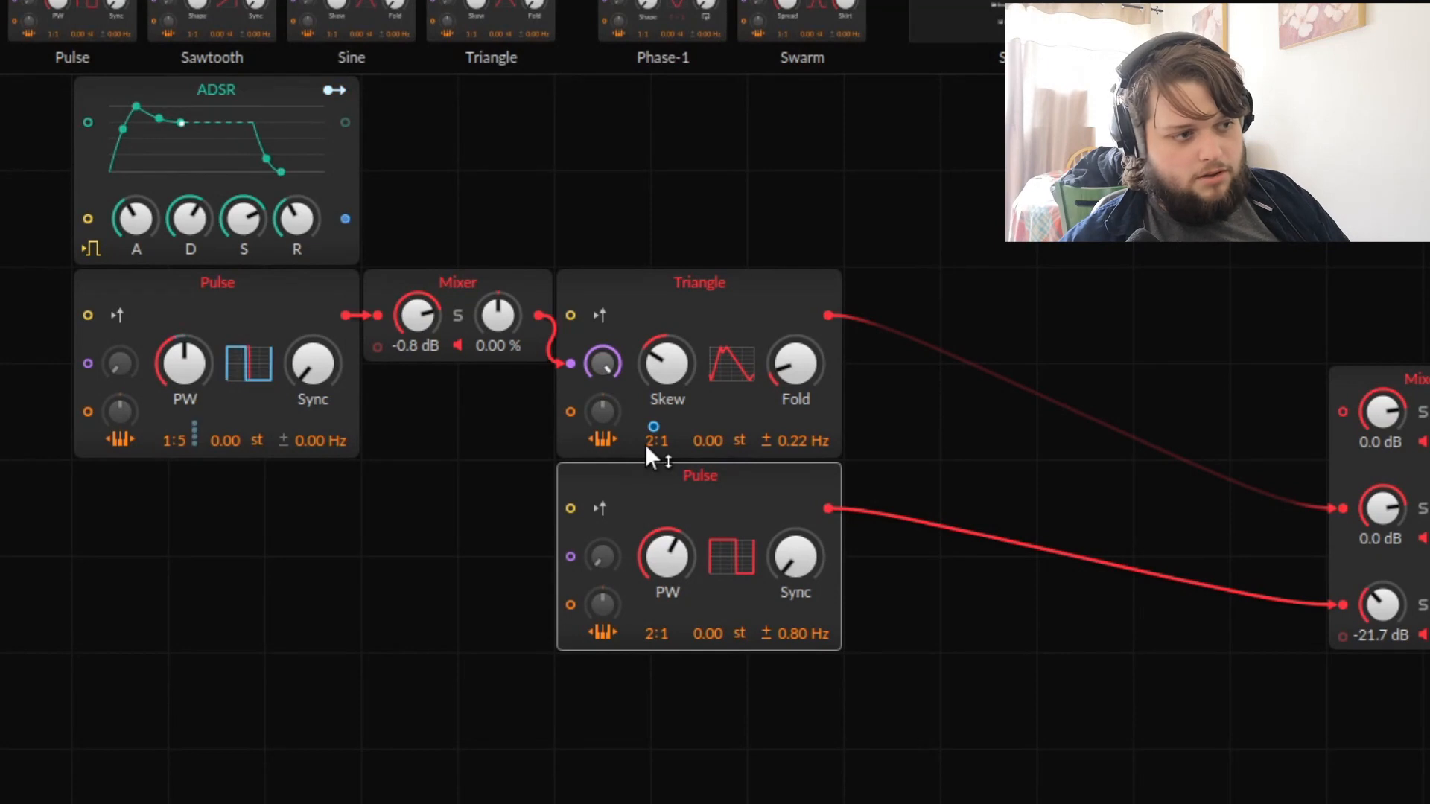
left_click_drag(648, 444, 648, 402)
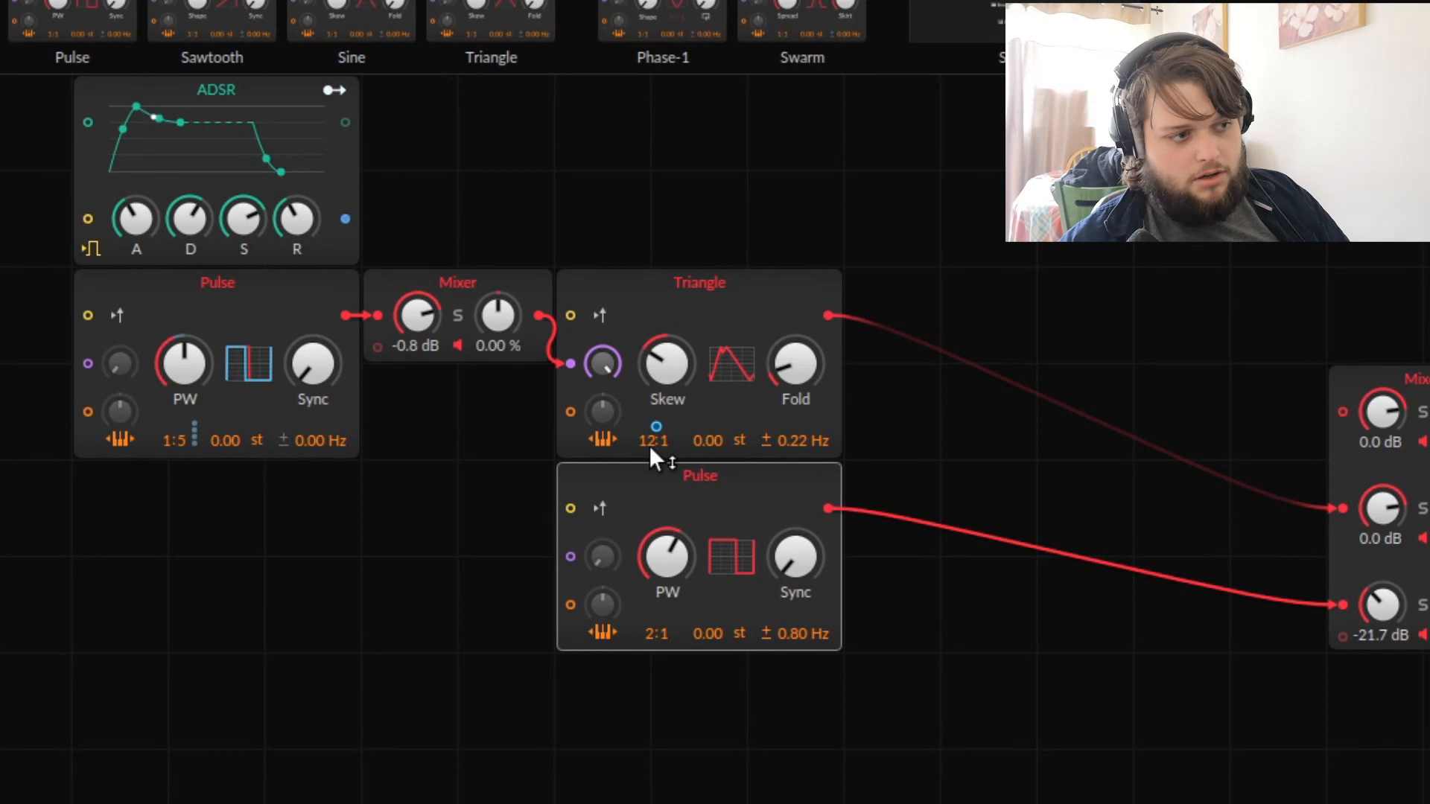
left_click_drag(646, 445, 646, 455)
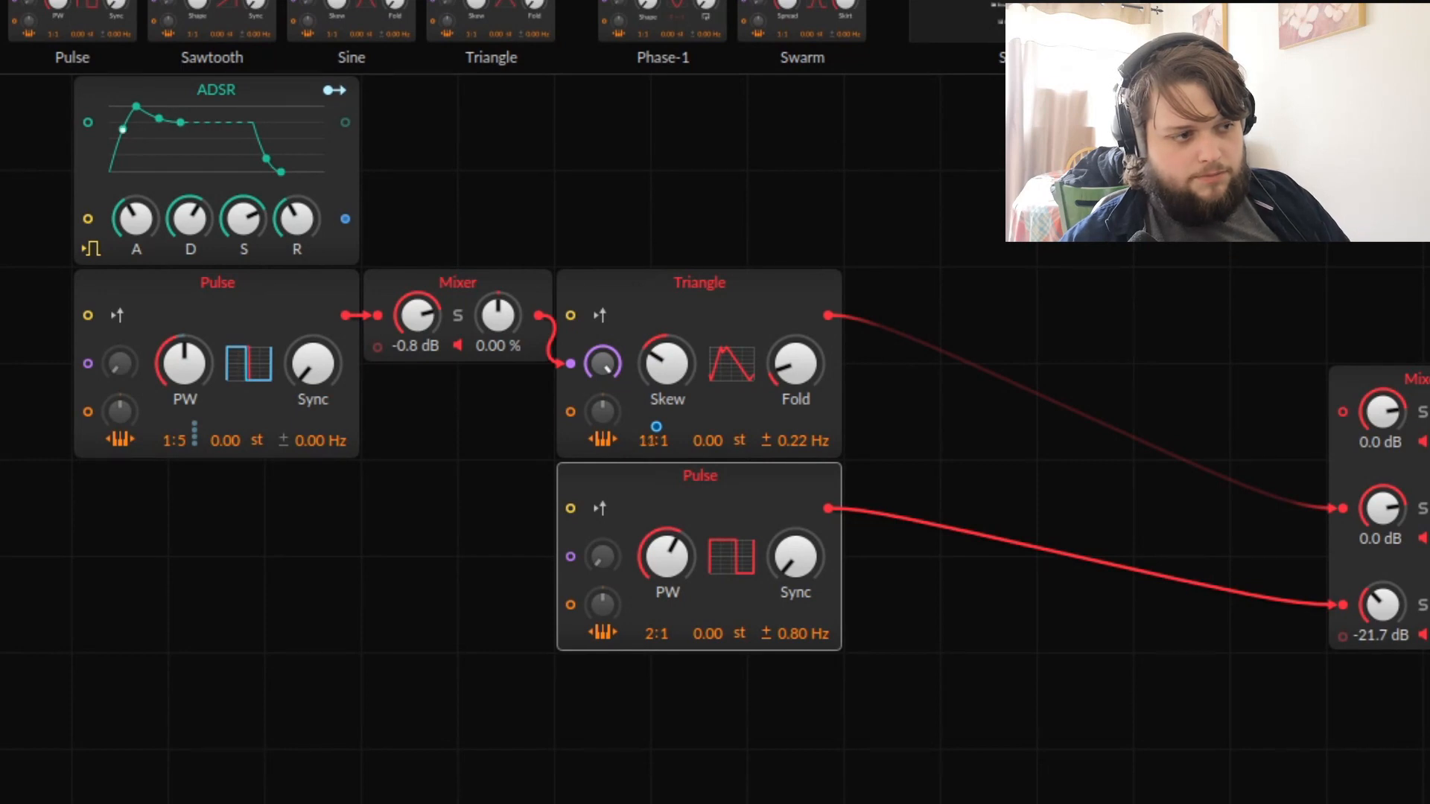
left_click_drag(651, 440, 651, 467)
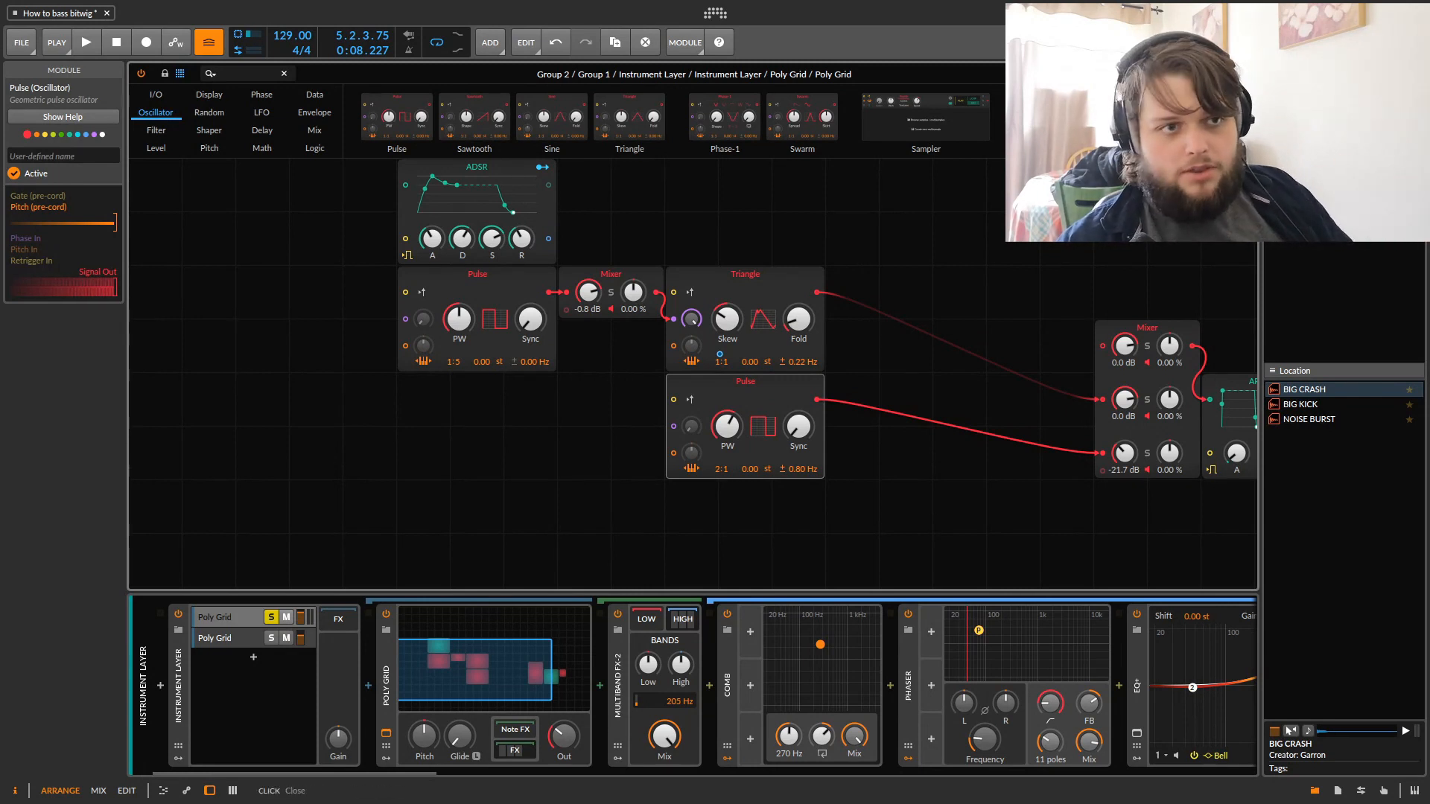
Close the grid and place a point in the Triangle numerator automation at 5.3.2.00 with a value of 17.2 %
left_click(1247, 73)
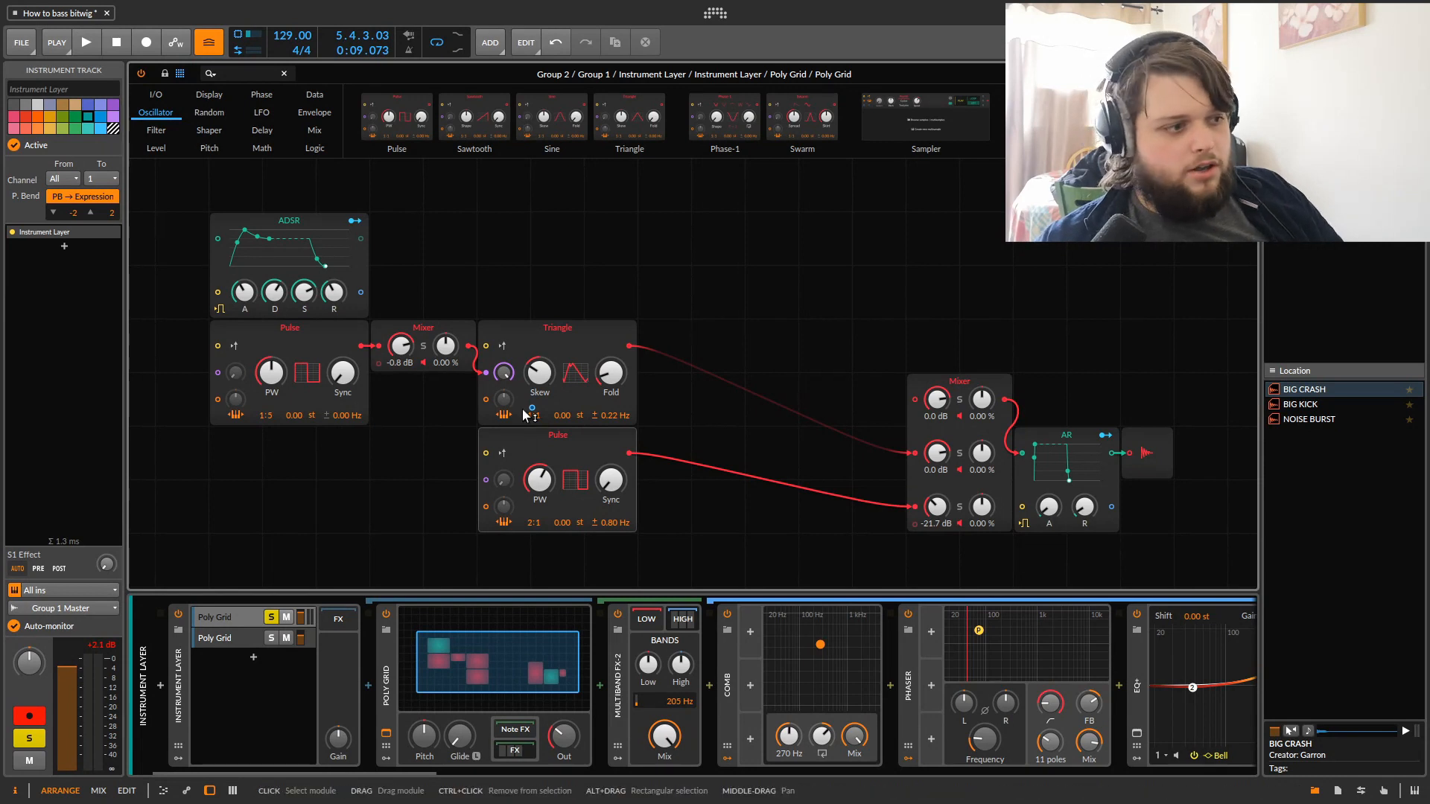
left_click(1246, 74)
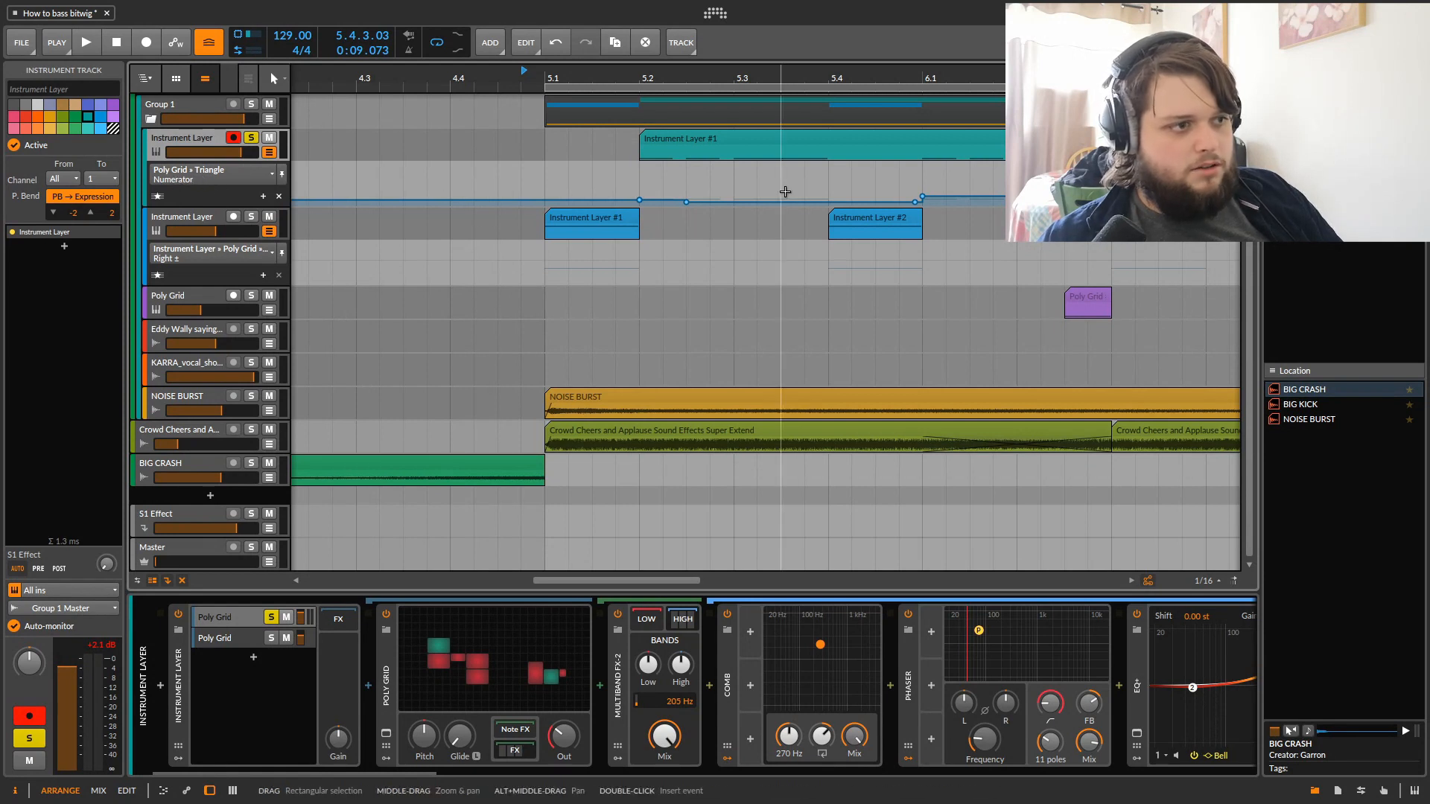
mouse_move(766, 202)
left_mouse_down()
mouse_move(776, 188)
mouse_move(796, 202)
mouse_move(804, 174)
mouse_move(759, 200)
left_mouse_up()
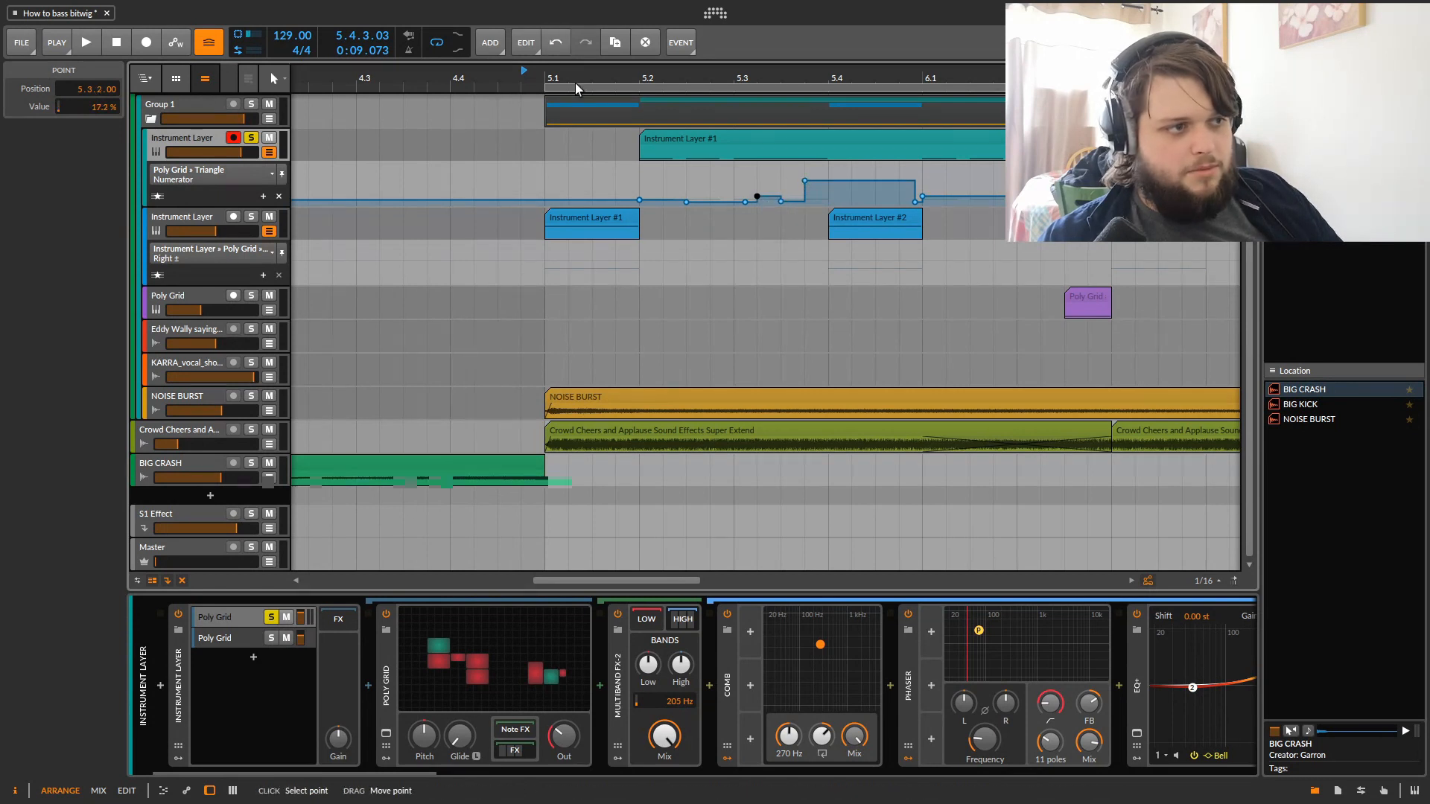